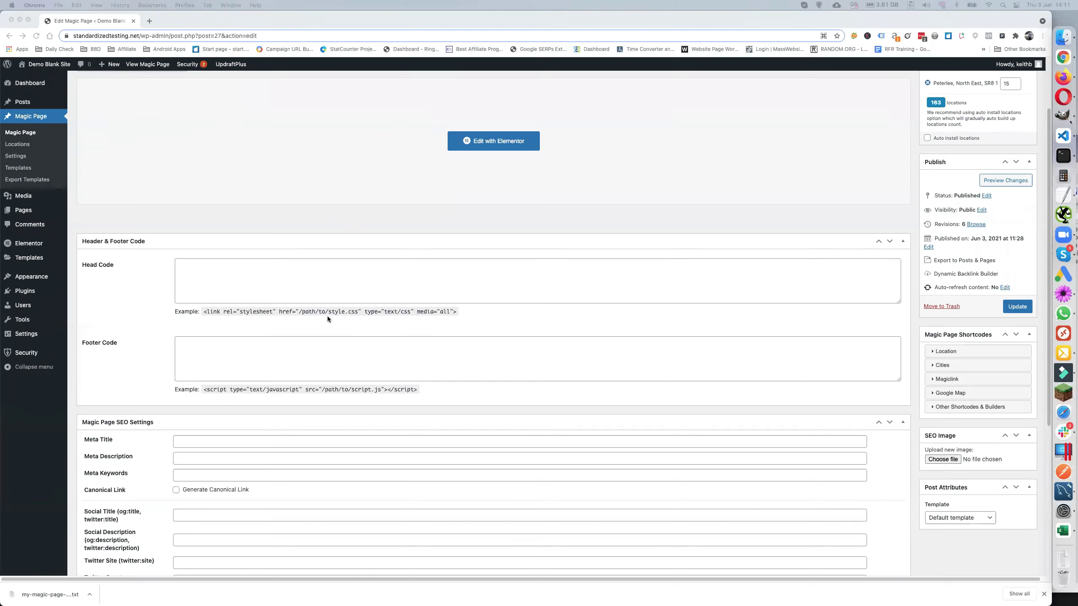
- Reload the browser page for the [location] Edit Magic Page screen
{"action": "scroll", "coordinate": [315, 455], "scroll_direction": "up", "scroll_amount": 3}
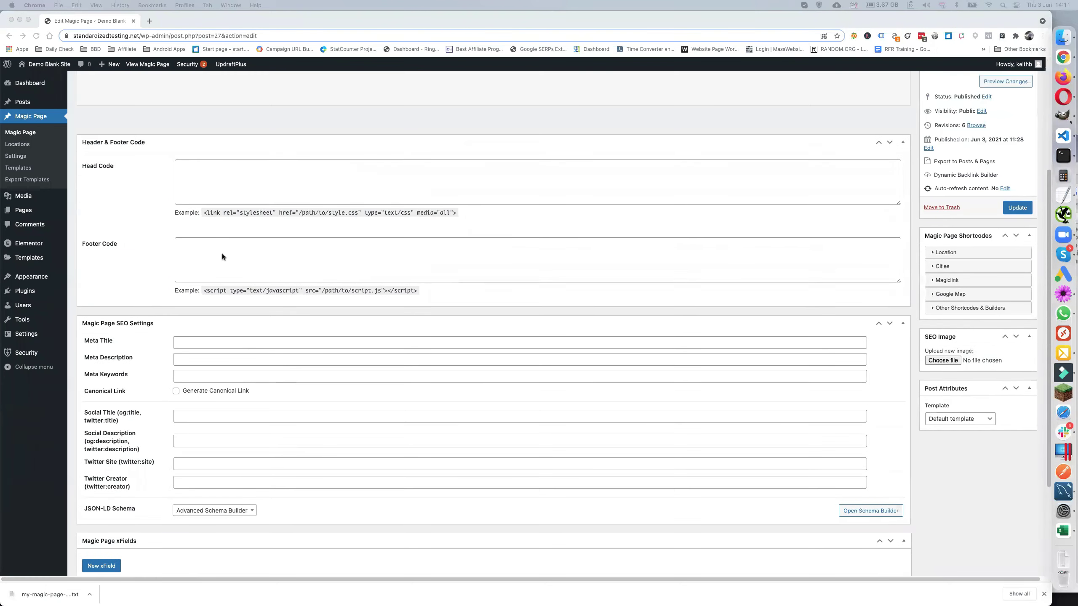
{"action": "left_click", "coordinate": [37, 35]}
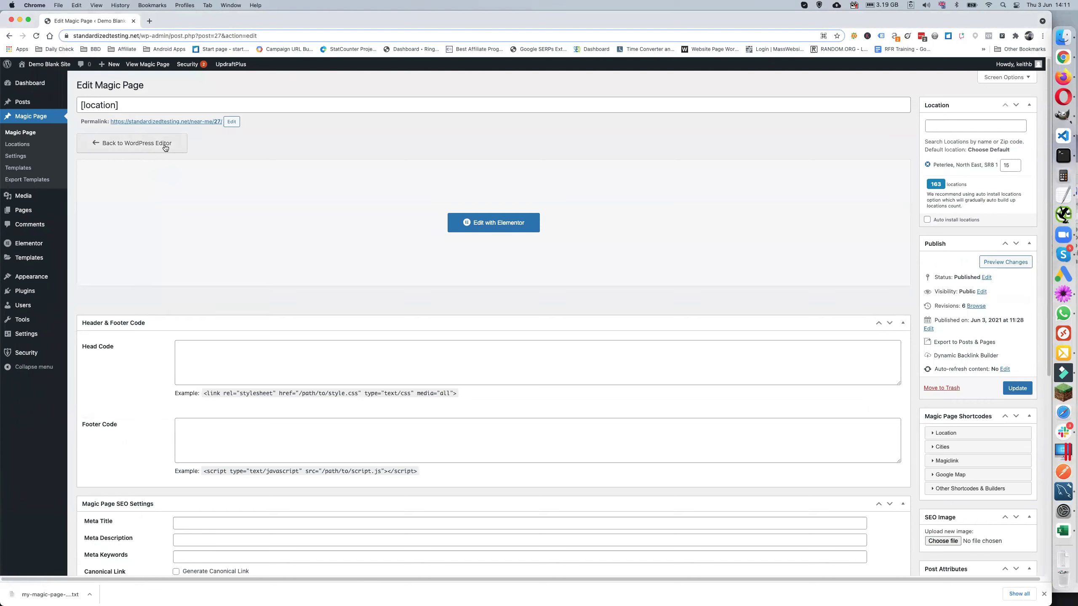
- Go from Magic Page Settings to the Import - Export page's Import Export Data tab
{"action": "left_click", "coordinate": [20, 156]}
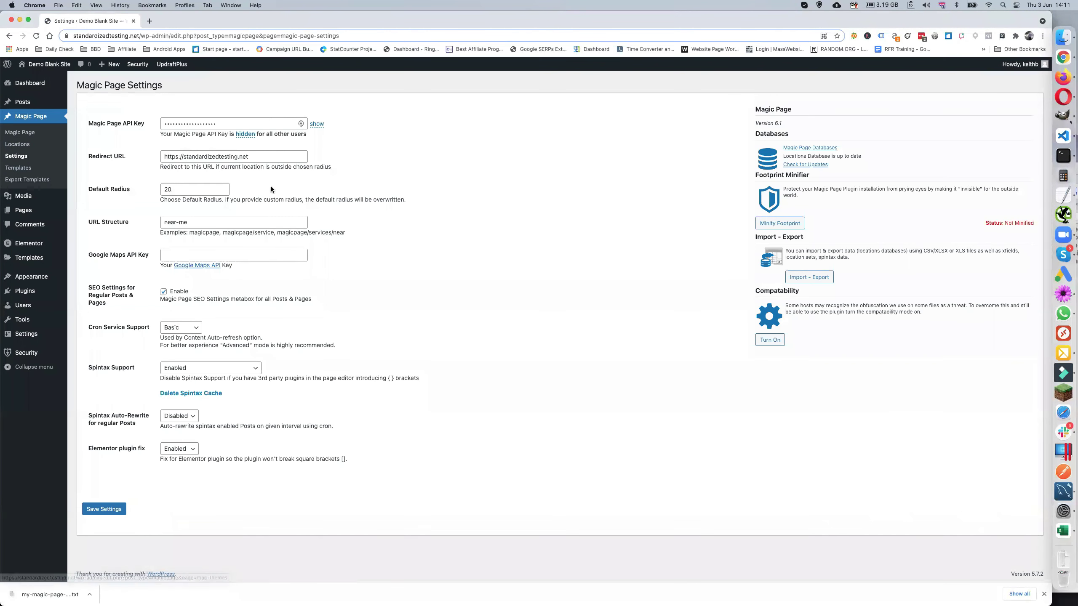
{"action": "left_click", "coordinate": [813, 279]}
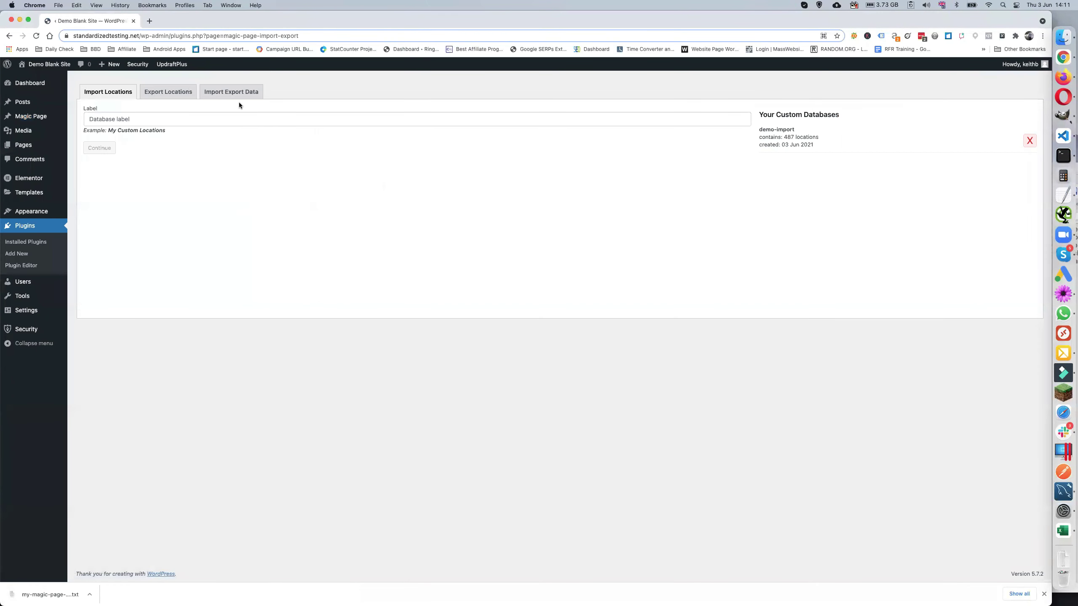
{"action": "left_click", "coordinate": [234, 95]}
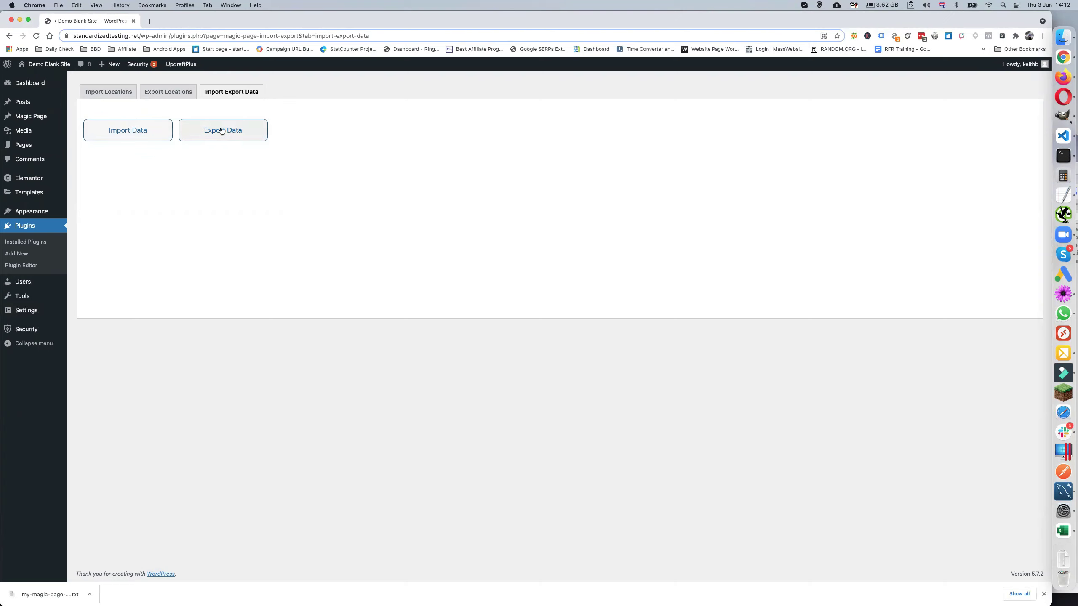
- Import xFields and Spintax shortcodes, not location sets, from the downloaded .txt file using OVERWRITE
{"action": "left_click", "coordinate": [136, 132]}
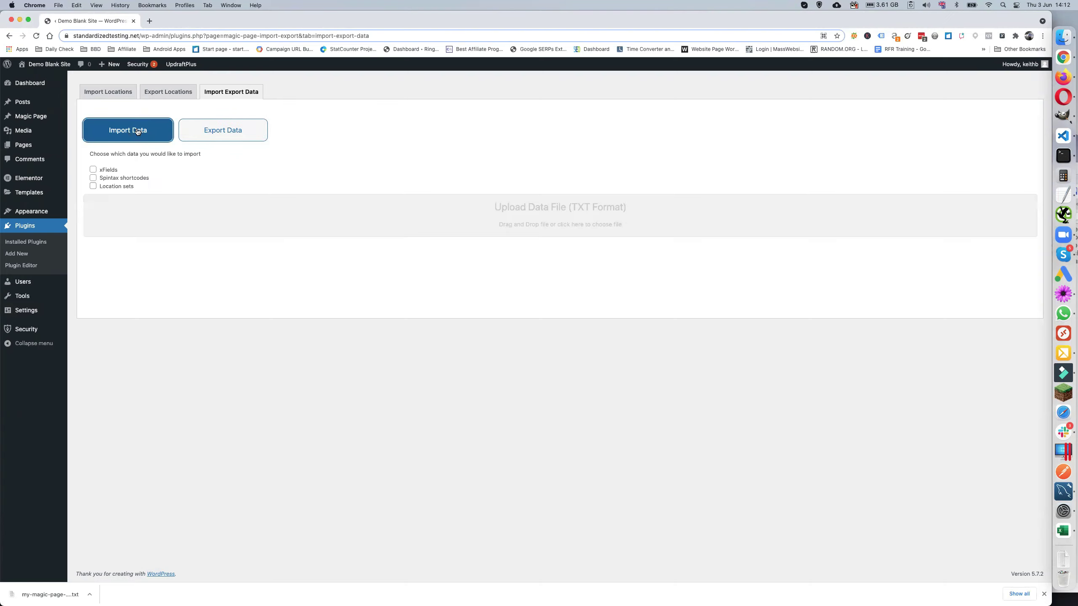
{"action": "left_click", "coordinate": [92, 170]}
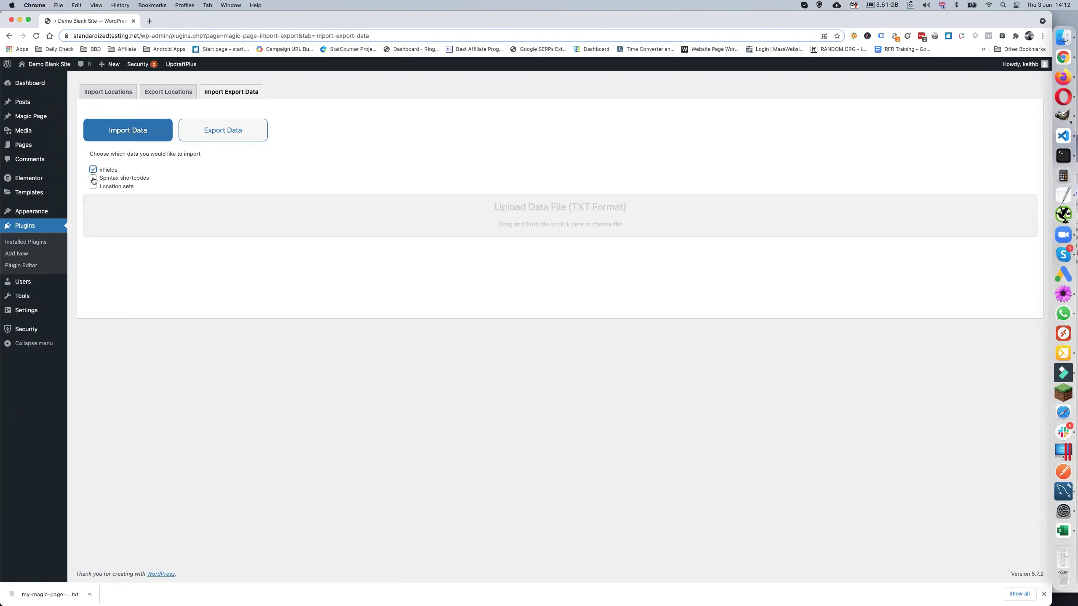
{"action": "left_click", "coordinate": [93, 178]}
{"action": "left_click", "coordinate": [93, 187]}
{"action": "left_click", "coordinate": [93, 186]}
{"action": "key", "text": "super+Tab"}
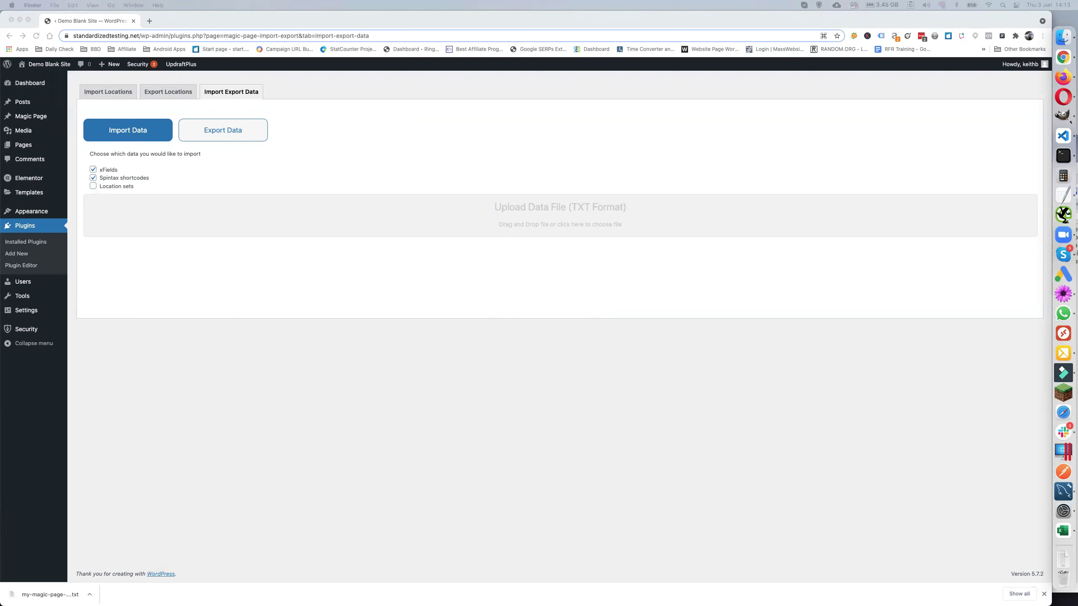
{"action": "left_click_drag", "start_coordinate": [47, 594], "coordinate": [500, 219]}
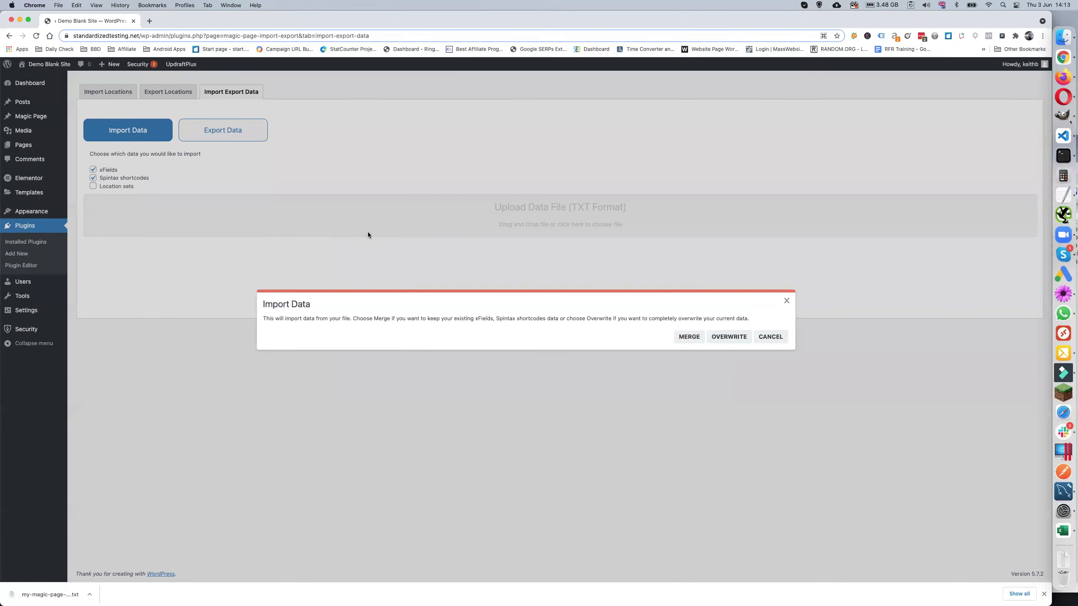
{"action": "left_click", "coordinate": [730, 338]}
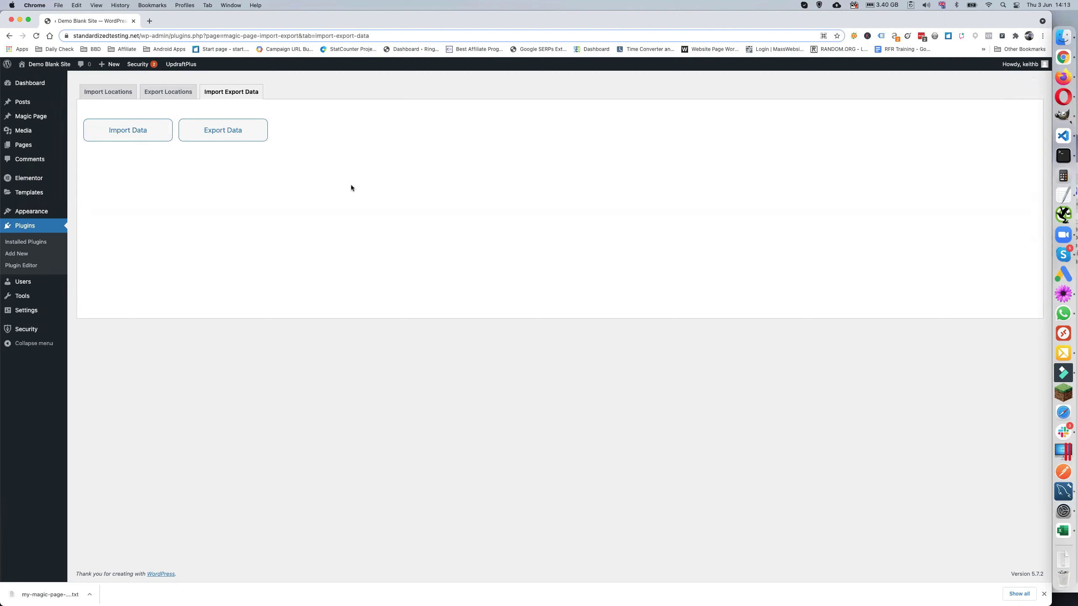
- Open the [location] Magic Page and scroll through its xFields and spintax_meta-titles shortcode
{"action": "left_click", "coordinate": [30, 117]}
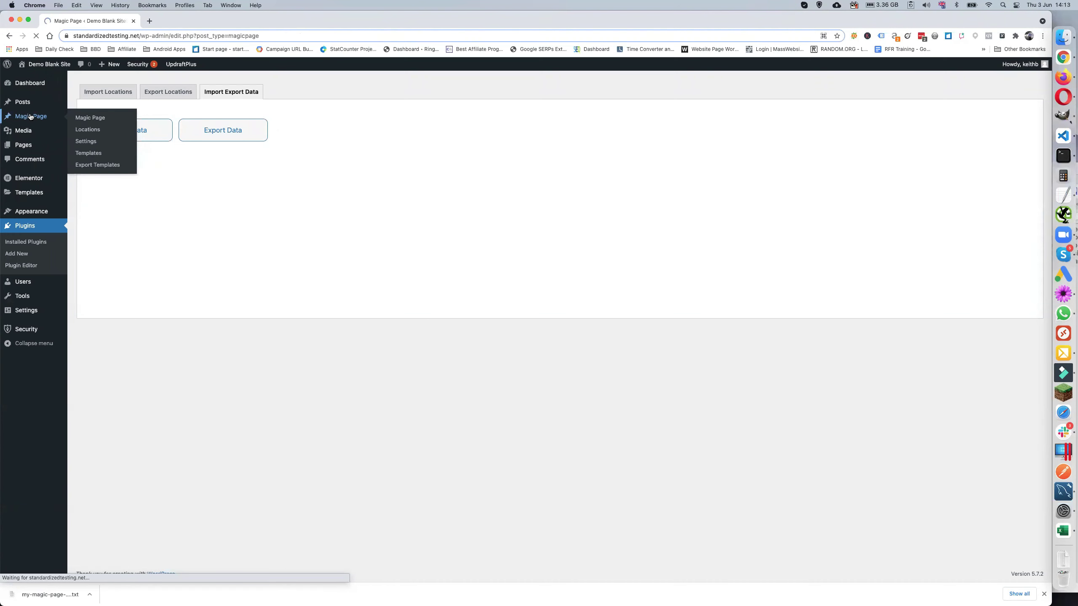
{"action": "mouse_move", "coordinate": [192, 149]}
{"action": "left_click", "coordinate": [100, 158]}
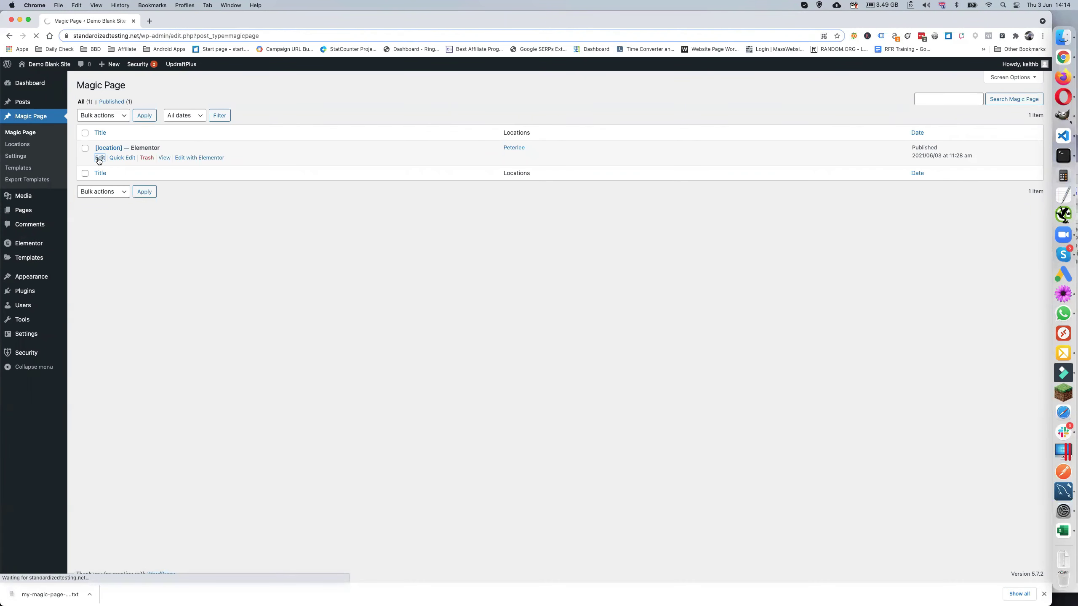
{"action": "scroll", "coordinate": [332, 201], "scroll_direction": "down", "scroll_amount": 5}
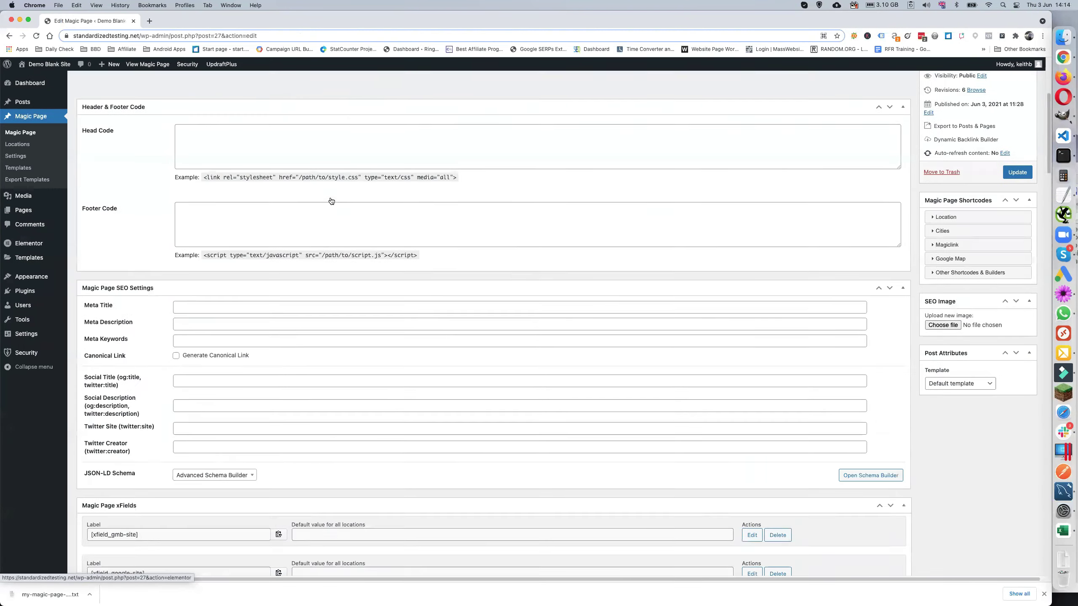
{"action": "scroll", "coordinate": [331, 201], "scroll_direction": "down", "scroll_amount": 15}
{"action": "scroll", "coordinate": [332, 201], "scroll_direction": "up", "scroll_amount": 12}
{"action": "scroll", "coordinate": [330, 198], "scroll_direction": "down", "scroll_amount": 2}
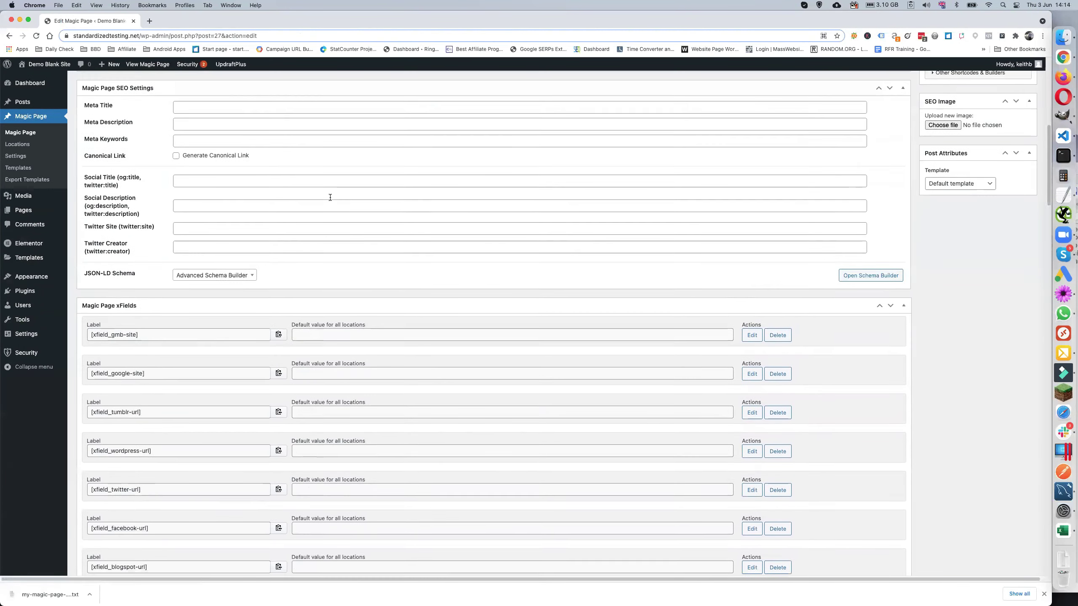
{"action": "scroll", "coordinate": [330, 198], "scroll_direction": "down", "scroll_amount": 20}
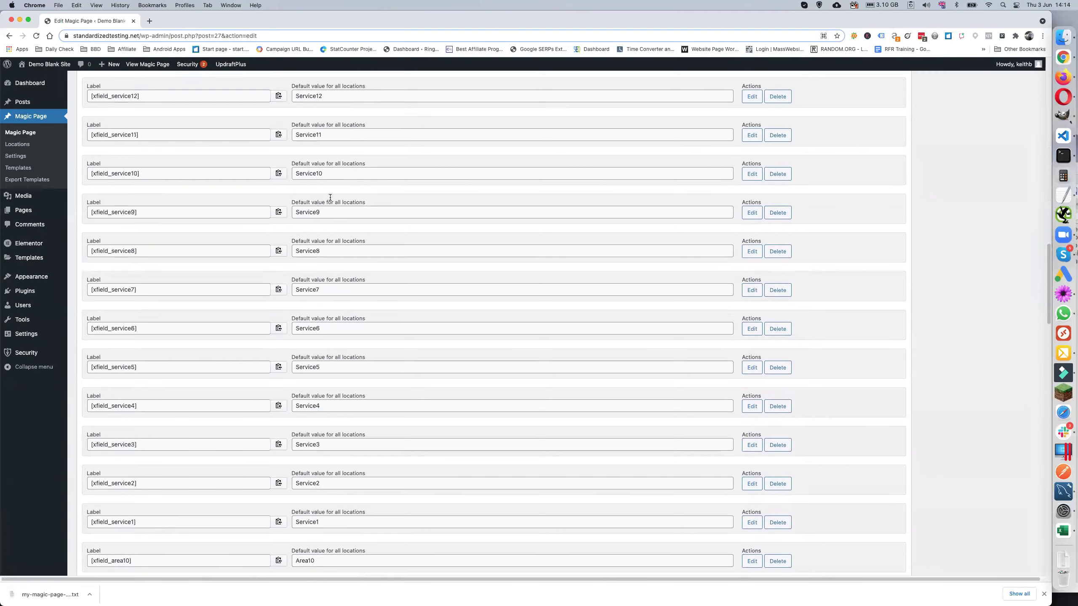
{"action": "scroll", "coordinate": [330, 197], "scroll_direction": "down", "scroll_amount": 15}
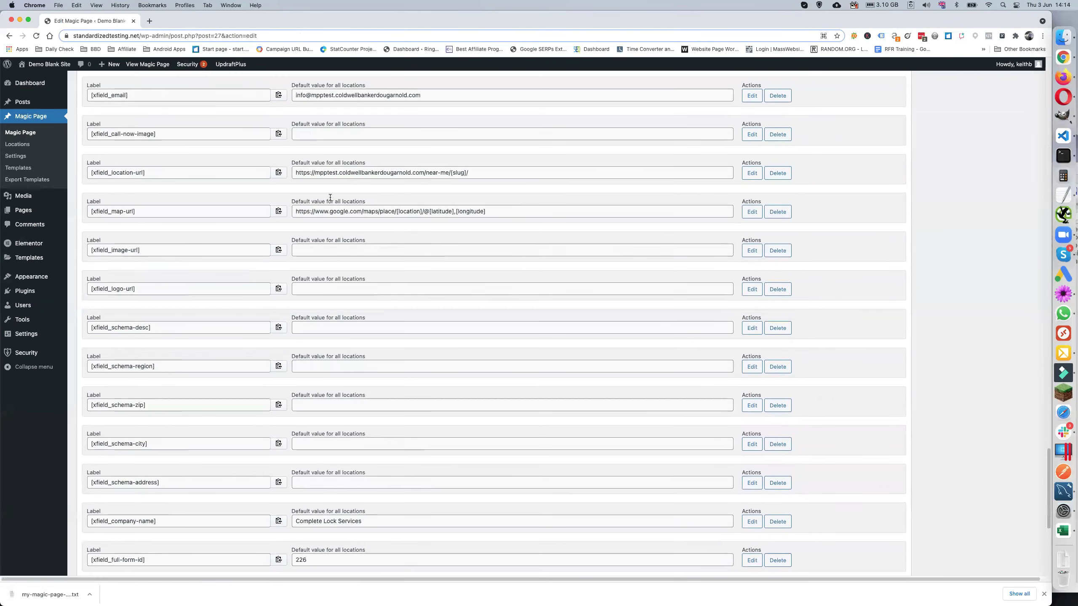
{"action": "scroll", "coordinate": [330, 197], "scroll_direction": "down", "scroll_amount": 8}
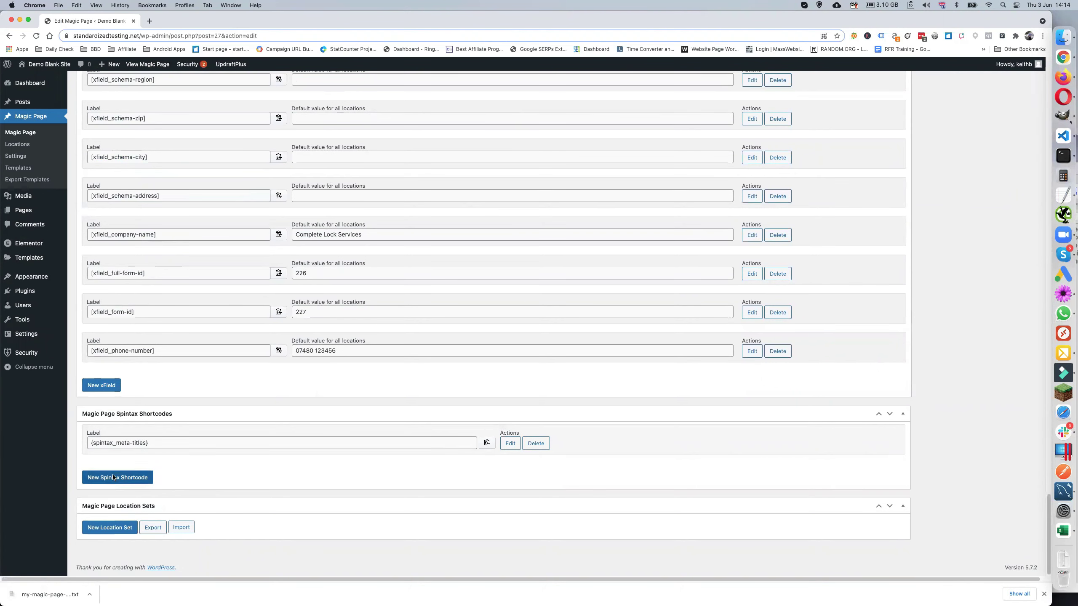
- Add a new spintax shortcode labelled meta-descs
{"action": "left_click", "coordinate": [112, 477]}
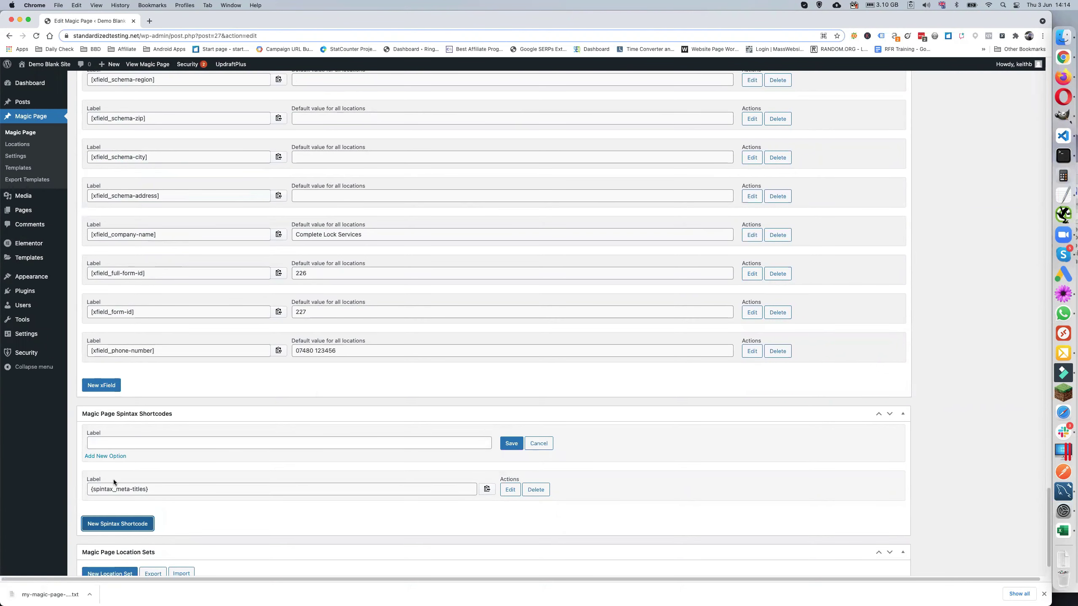
{"action": "left_click", "coordinate": [157, 442]}
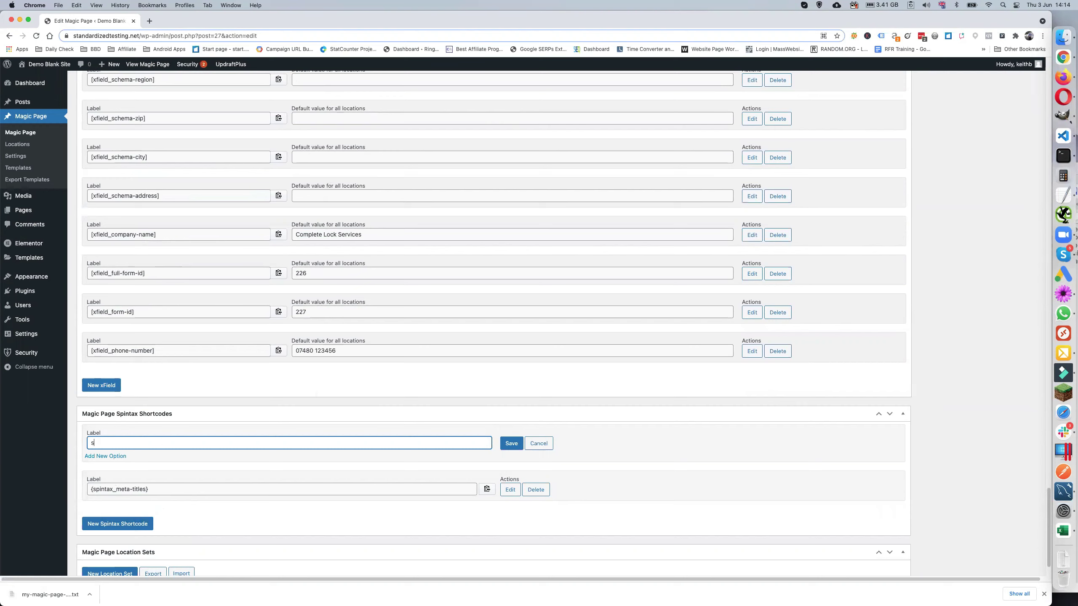
{"action": "type", "text": "meta-descs"}
{"action": "left_click", "coordinate": [511, 443]}
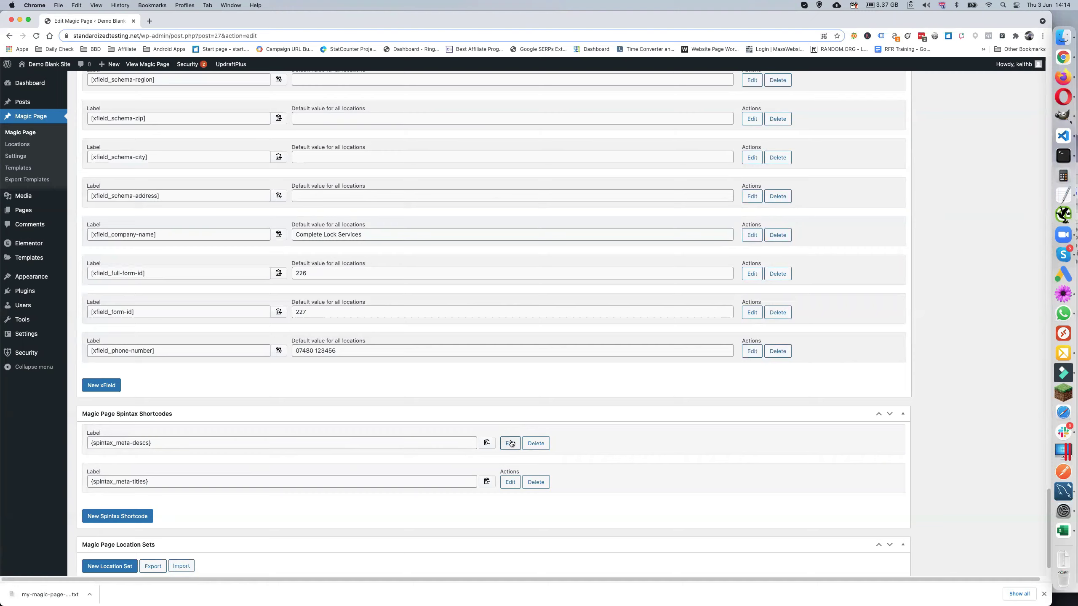
- Update the [location] Magic Page to save the change
{"action": "scroll", "coordinate": [357, 478], "scroll_direction": "up", "scroll_amount": 10}
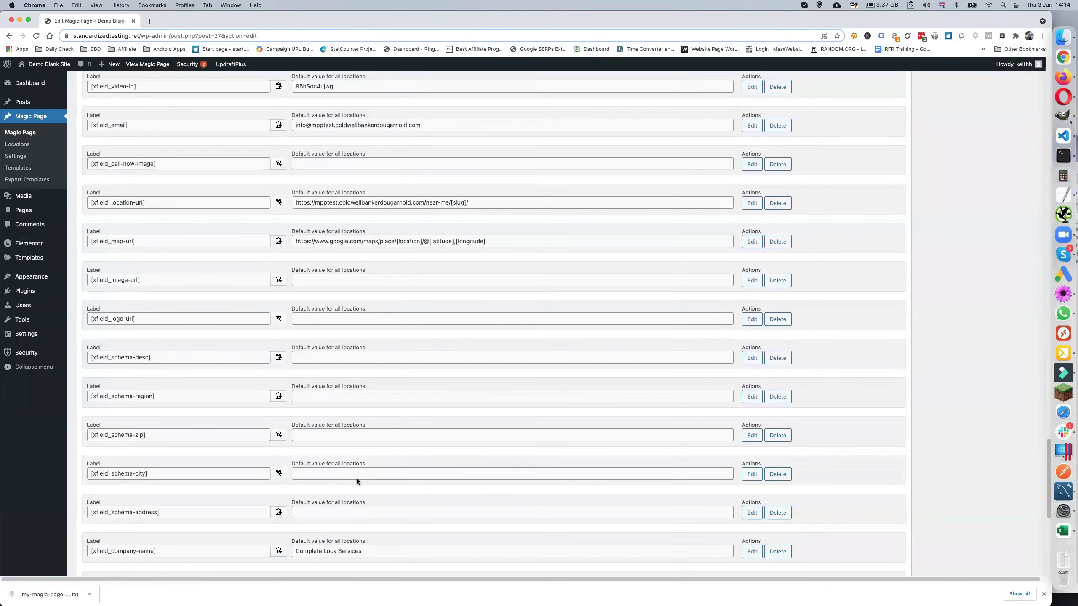
{"action": "scroll", "coordinate": [357, 478], "scroll_direction": "up", "scroll_amount": 5}
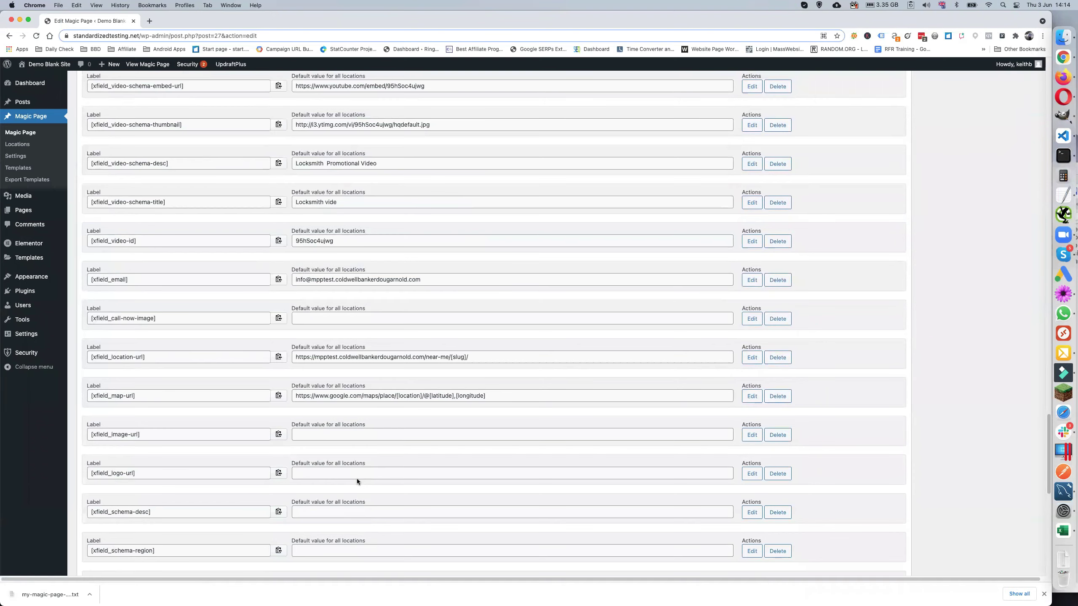
{"action": "scroll", "coordinate": [357, 478], "scroll_direction": "up", "scroll_amount": 10}
{"action": "scroll", "coordinate": [682, 353], "scroll_direction": "up", "scroll_amount": 15}
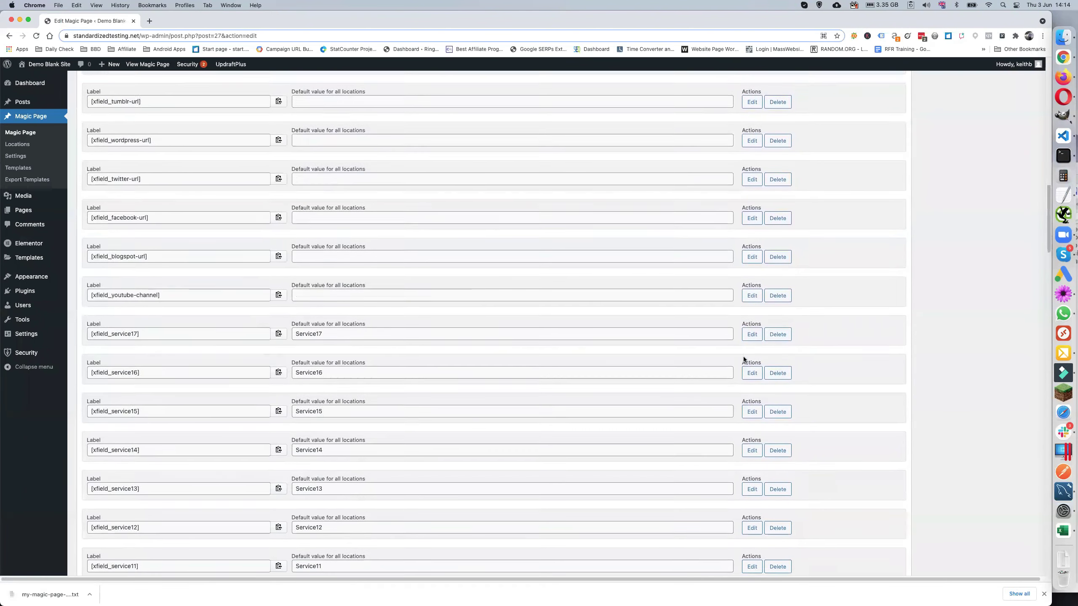
{"action": "left_click", "coordinate": [1016, 267]}
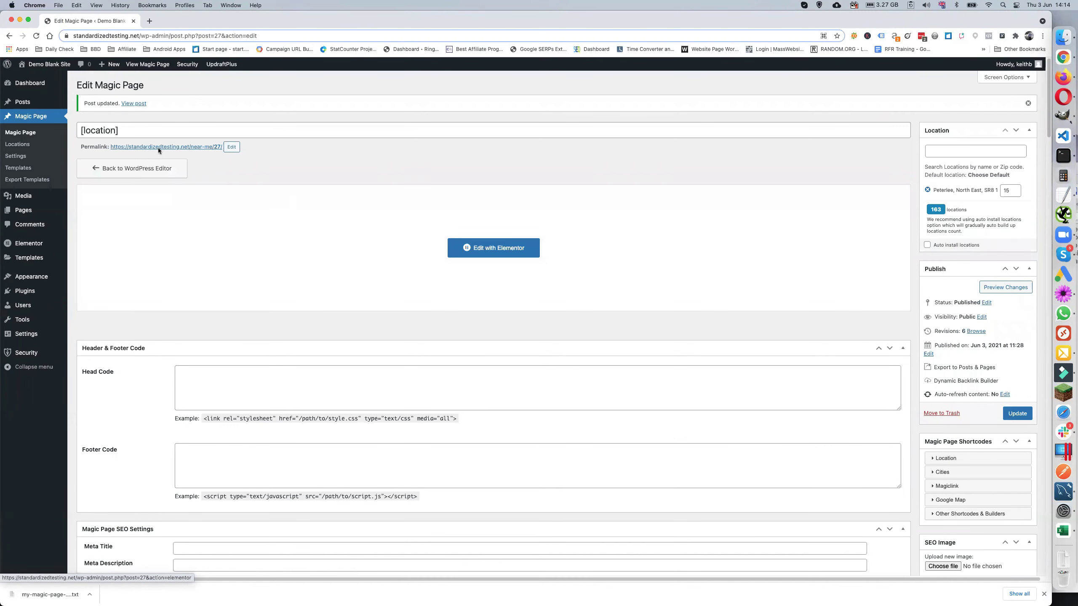
- Go from Magic Page Settings to the Import - Export page's Import Export Data tab
{"action": "left_click", "coordinate": [22, 158]}
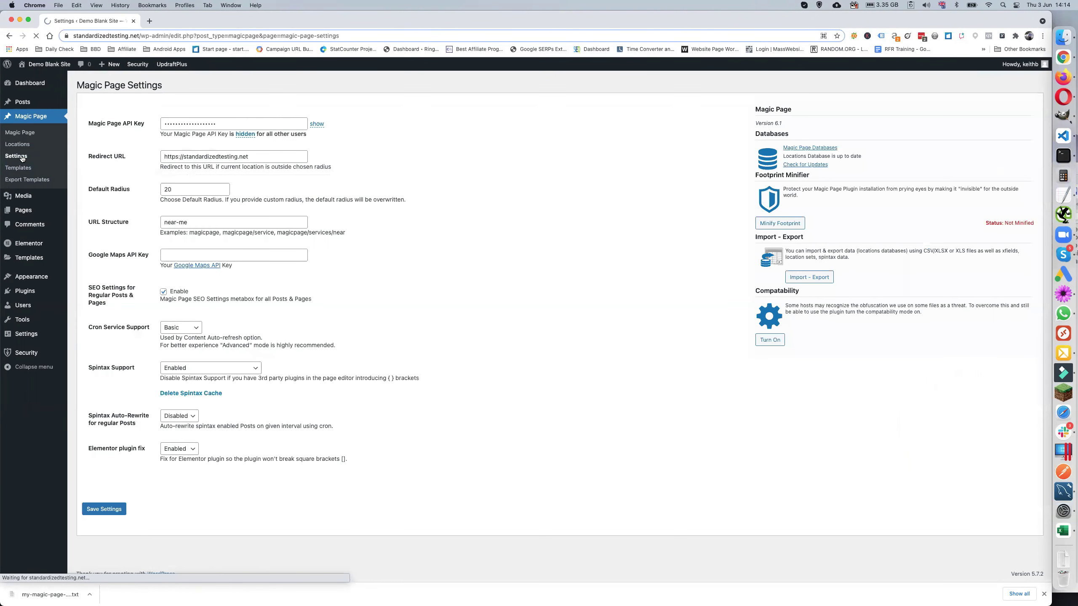
{"action": "left_click", "coordinate": [807, 278]}
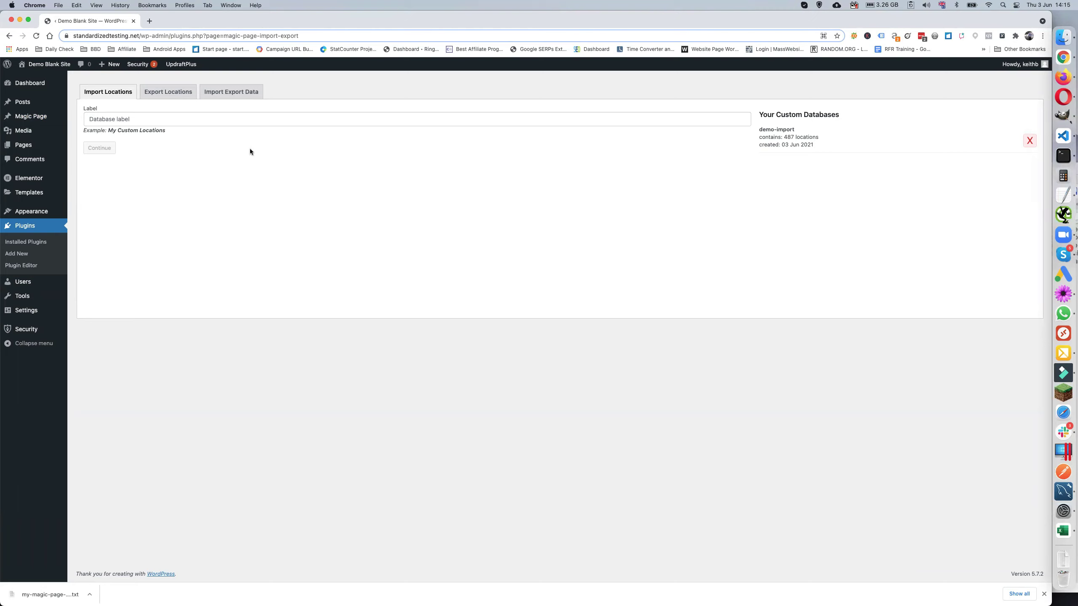
{"action": "left_click", "coordinate": [231, 95]}
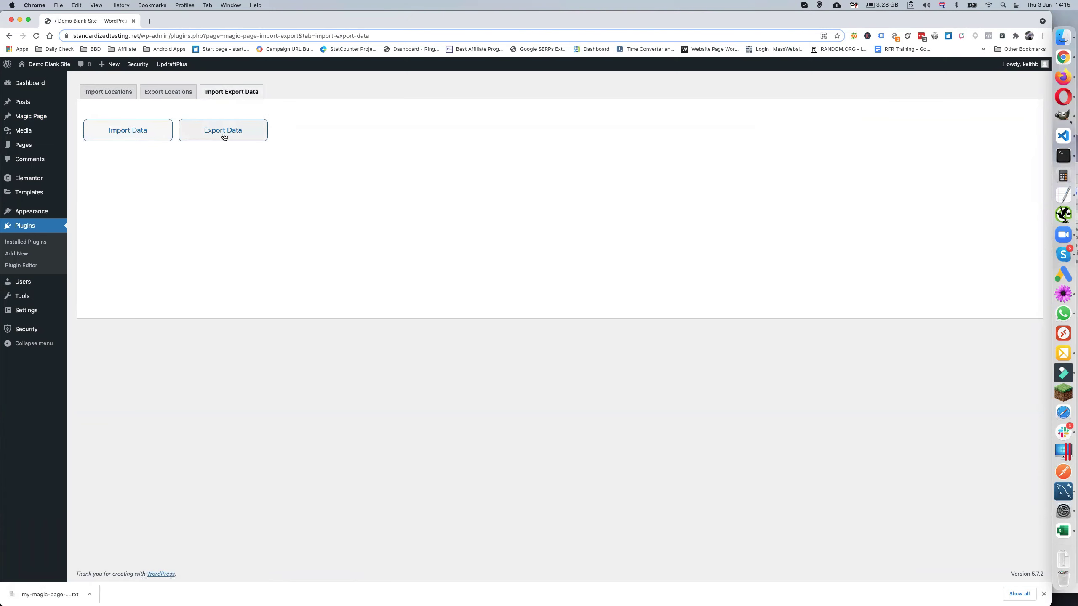
- Export xFields and Spintax shortcodes and save the file as magic-page-data-2021-06-03.txt
{"action": "left_click", "coordinate": [223, 137]}
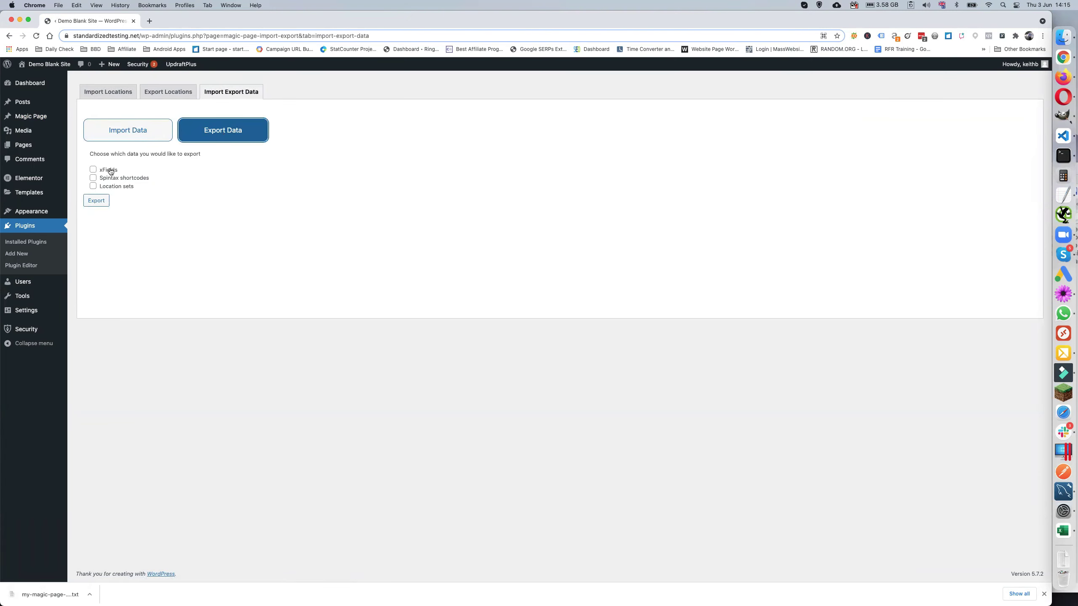
{"action": "left_click", "coordinate": [93, 170]}
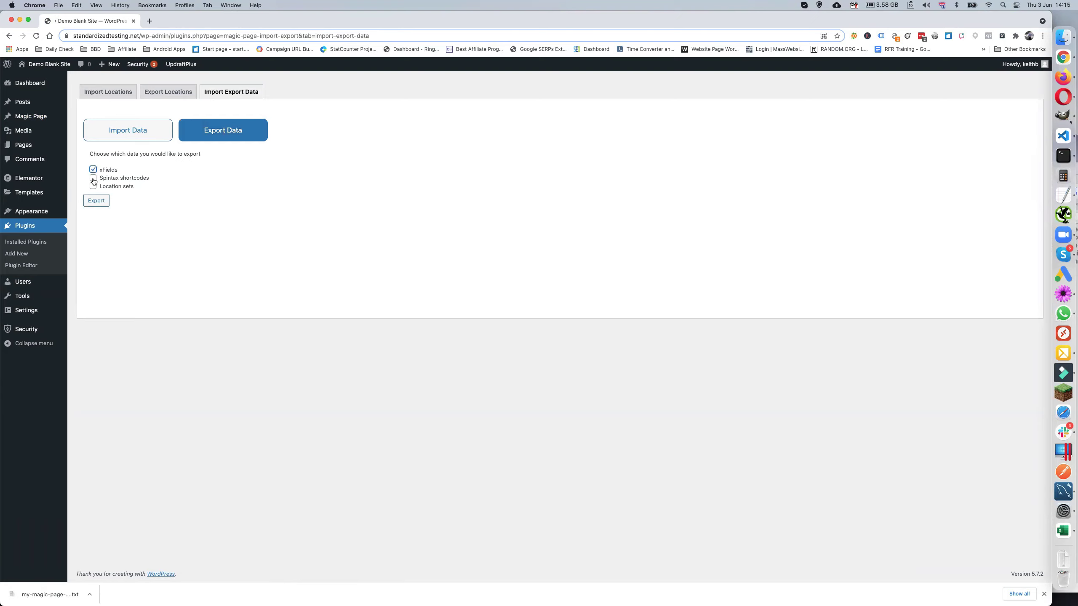
{"action": "left_click", "coordinate": [94, 179]}
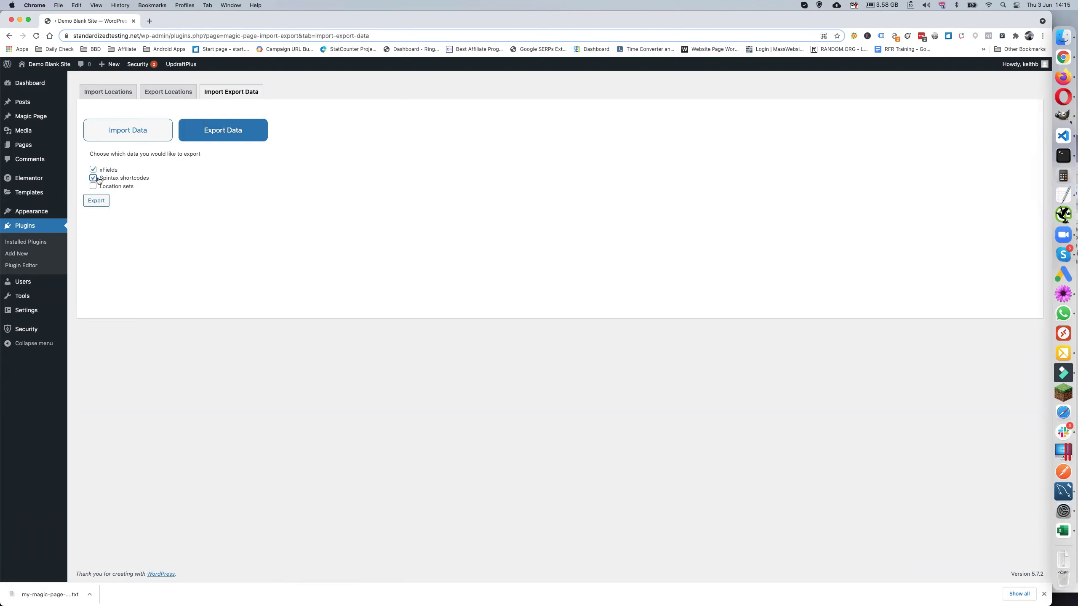
{"action": "left_click", "coordinate": [97, 201]}
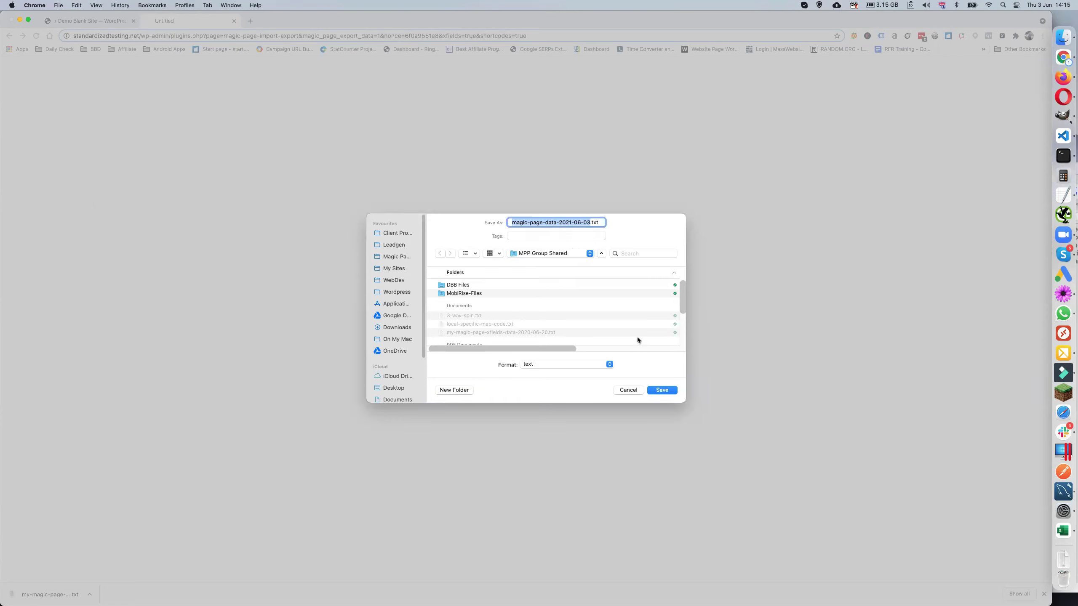
{"action": "left_click", "coordinate": [662, 391]}
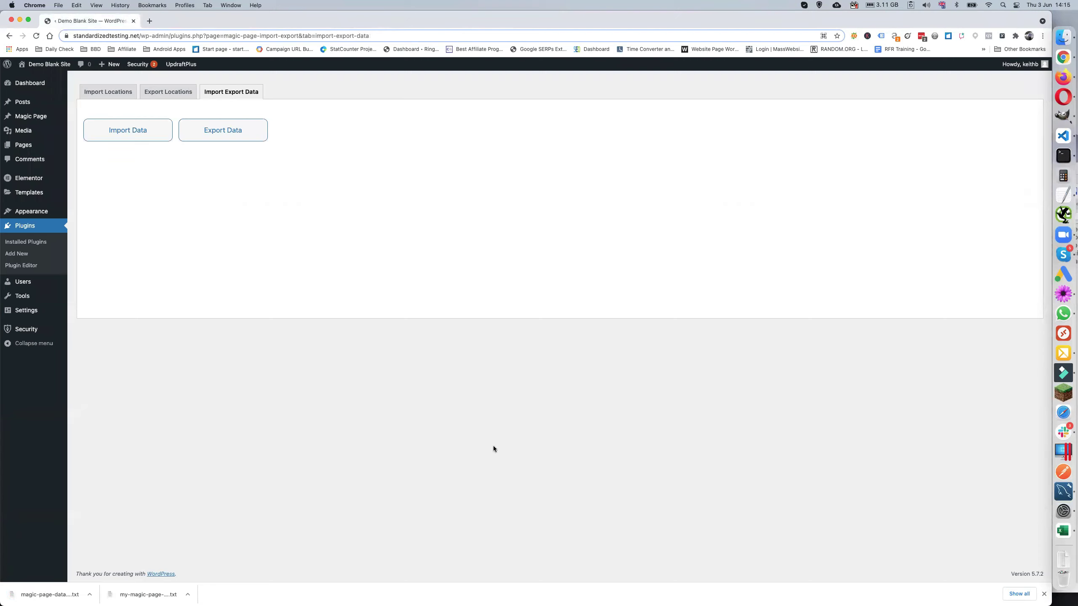
{"action": "left_click", "coordinate": [89, 595]}
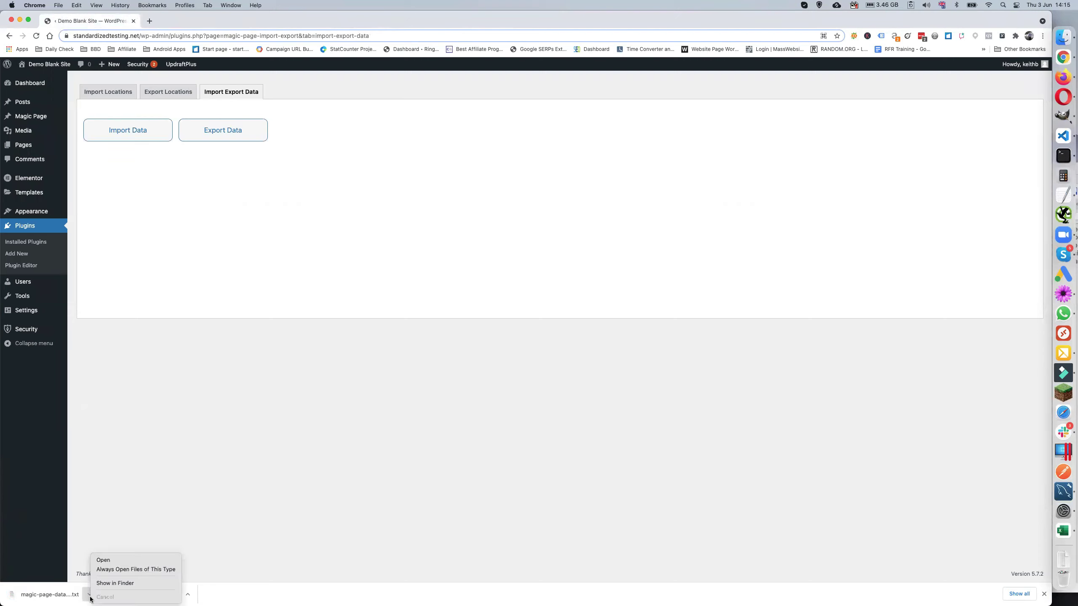
{"action": "left_click", "coordinate": [123, 563]}
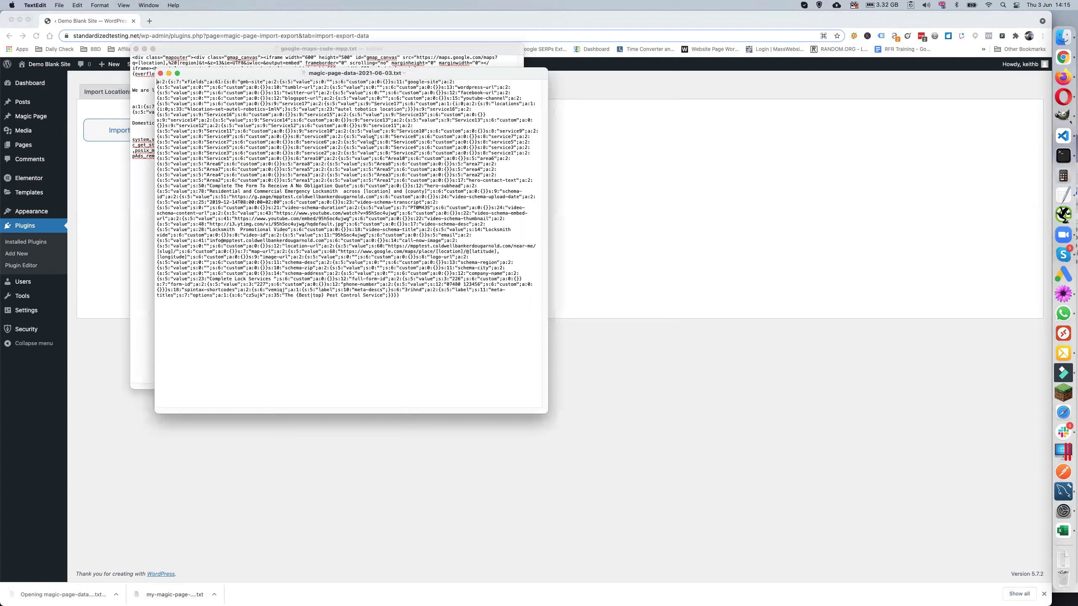
{"action": "left_click", "coordinate": [419, 46]}
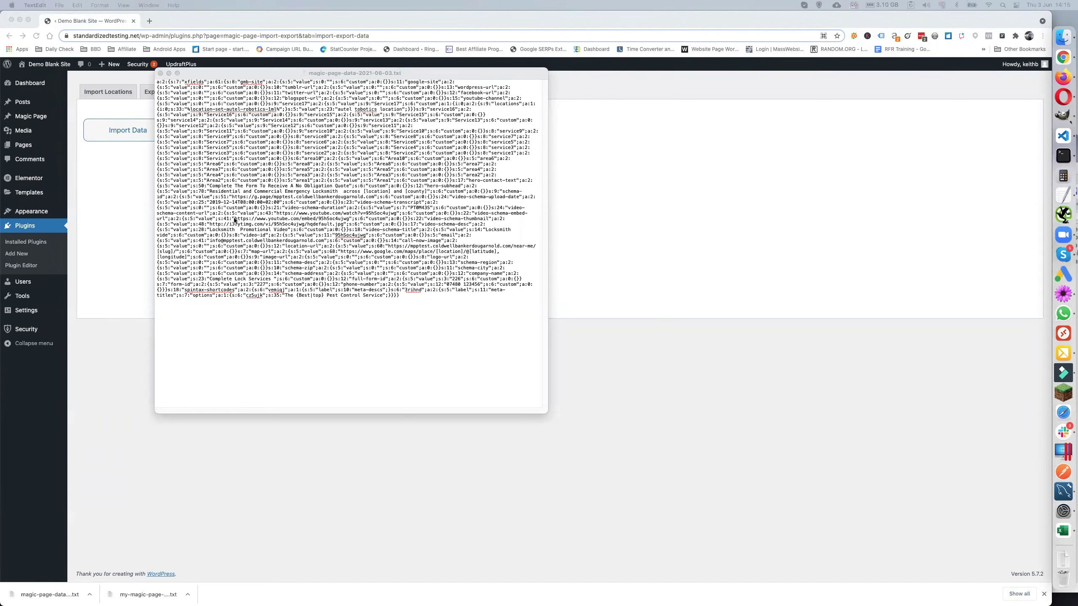
{"action": "left_click", "coordinate": [347, 230]}
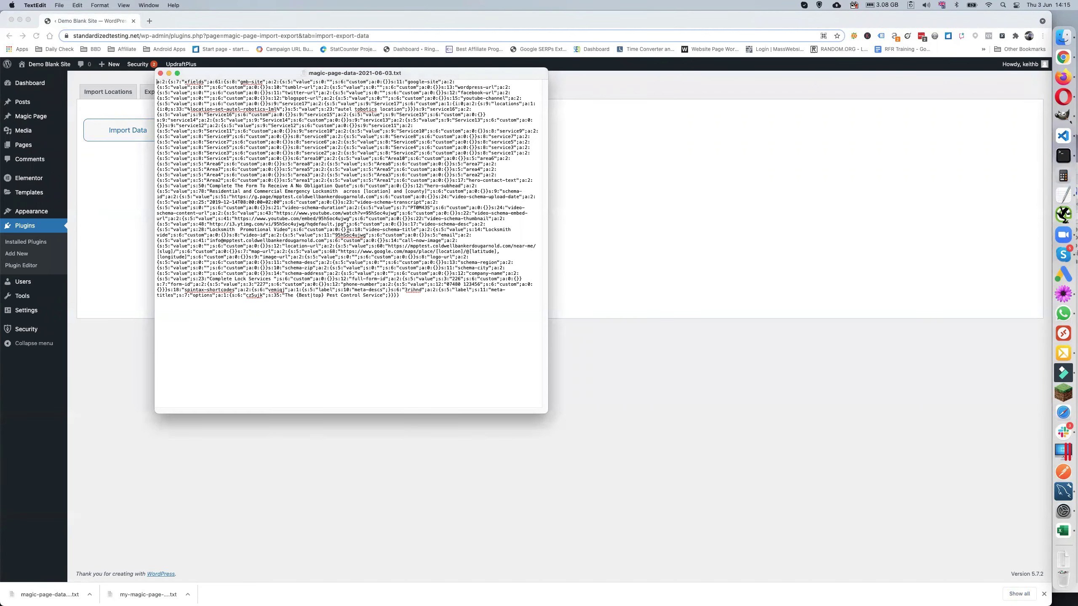
{"action": "key", "text": "super+plus"}
{"action": "key", "text": "super+plus"}
{"action": "key", "text": "super+plus"}
{"action": "key", "text": "super+plus"}
{"action": "key", "text": "super+plus"}
{"action": "key", "text": "super+plus"}
{"action": "key", "text": "super+plus"}
{"action": "key", "text": "super+plus"}
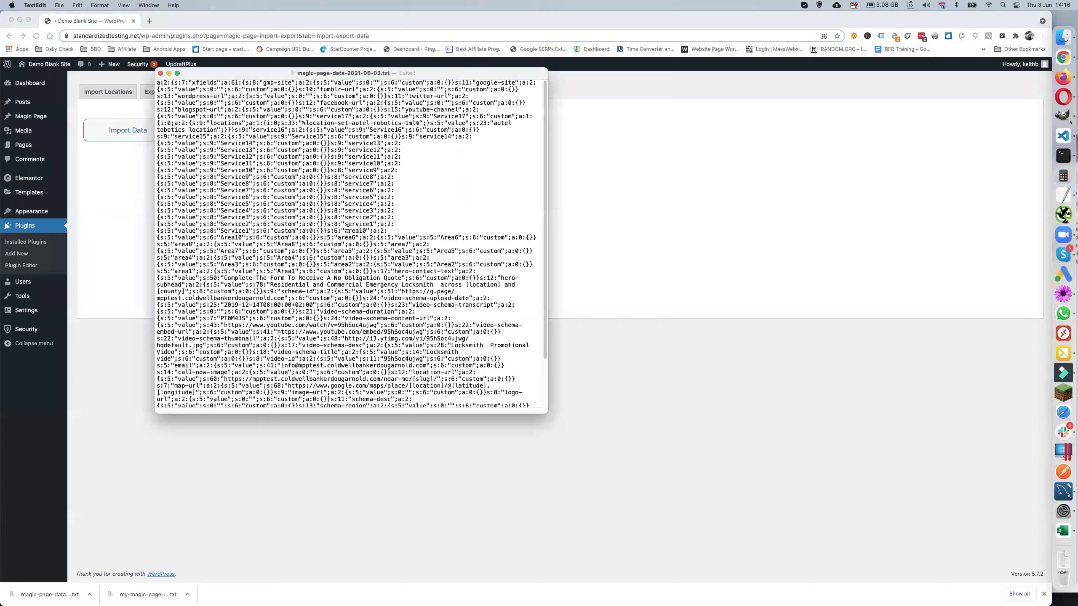
{"action": "key", "text": "super+plus"}
{"action": "key", "text": "super+plus"}
{"action": "key", "text": "super+plus"}
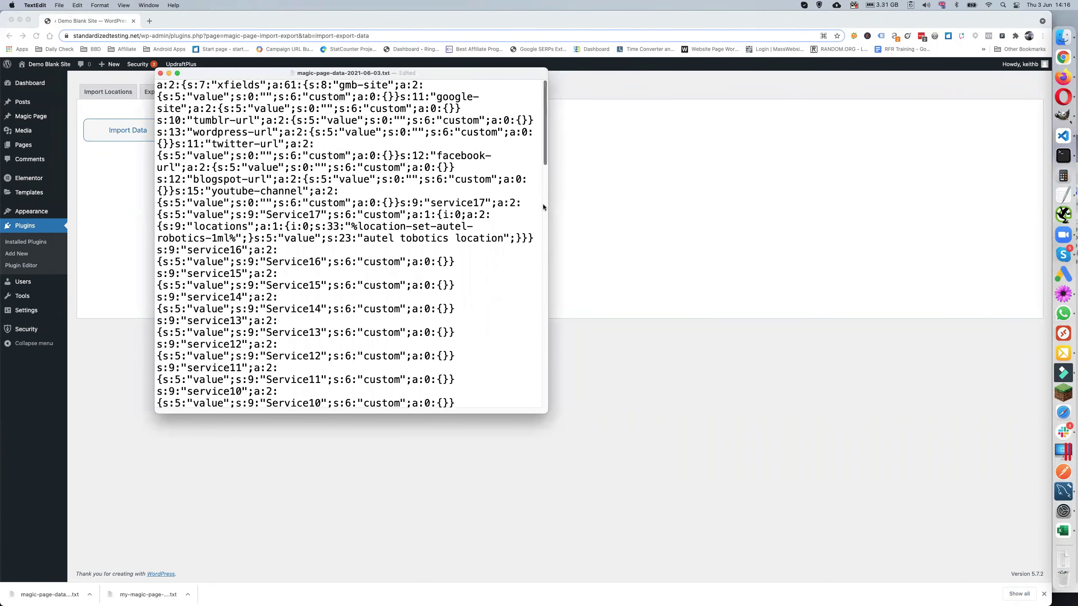
{"action": "left_click_drag", "start_coordinate": [545, 205], "coordinate": [994, 206]}
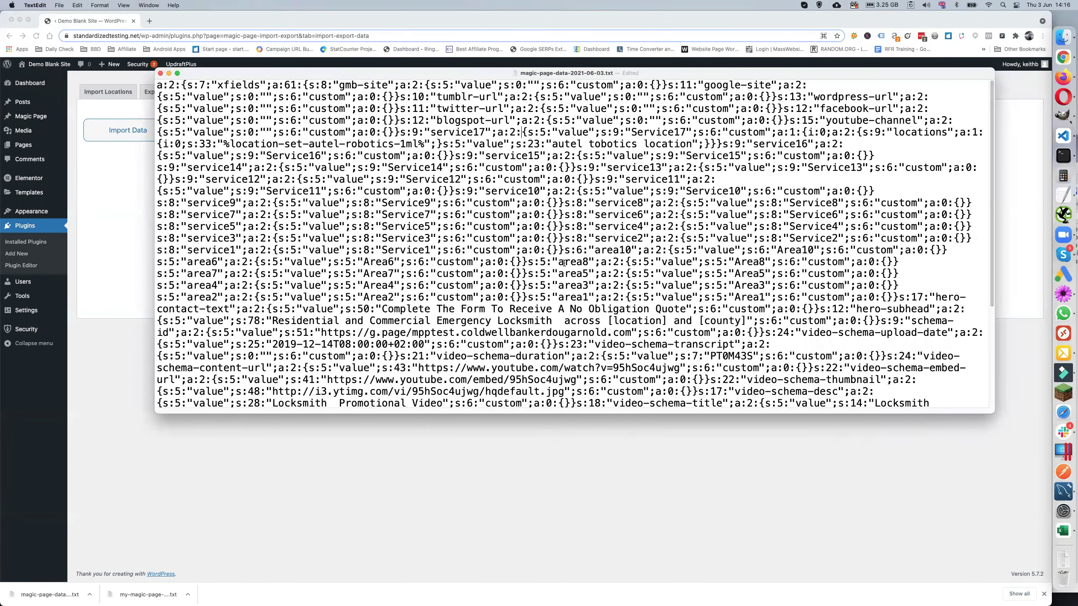
{"action": "scroll", "coordinate": [564, 262], "scroll_direction": "down", "scroll_amount": 8}
{"action": "scroll", "coordinate": [549, 266], "scroll_direction": "up", "scroll_amount": 8}
{"action": "left_click", "coordinate": [161, 73]}
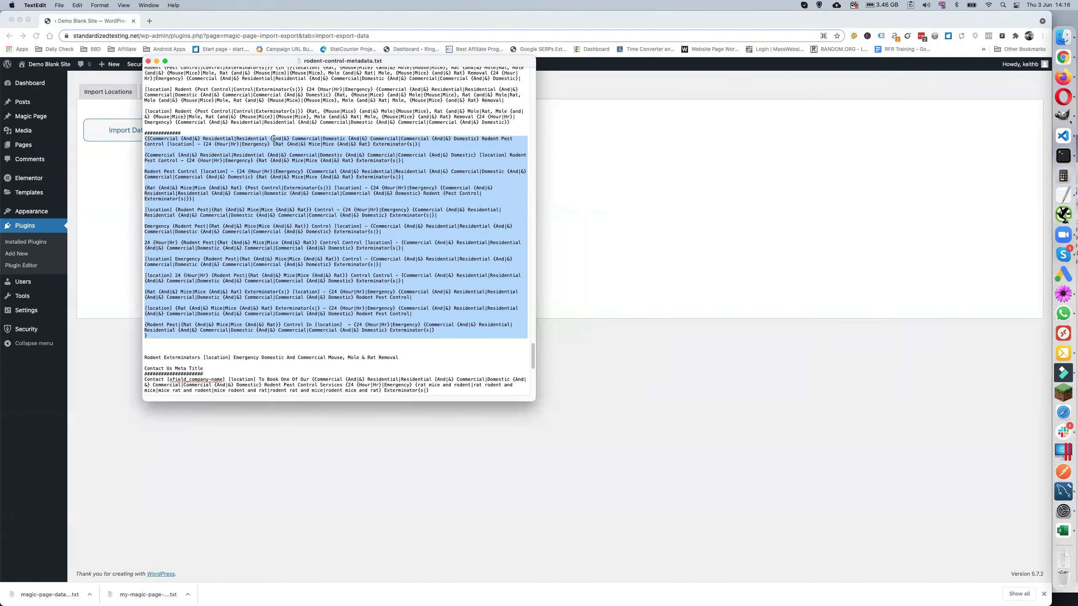
{"action": "left_click", "coordinate": [80, 165]}
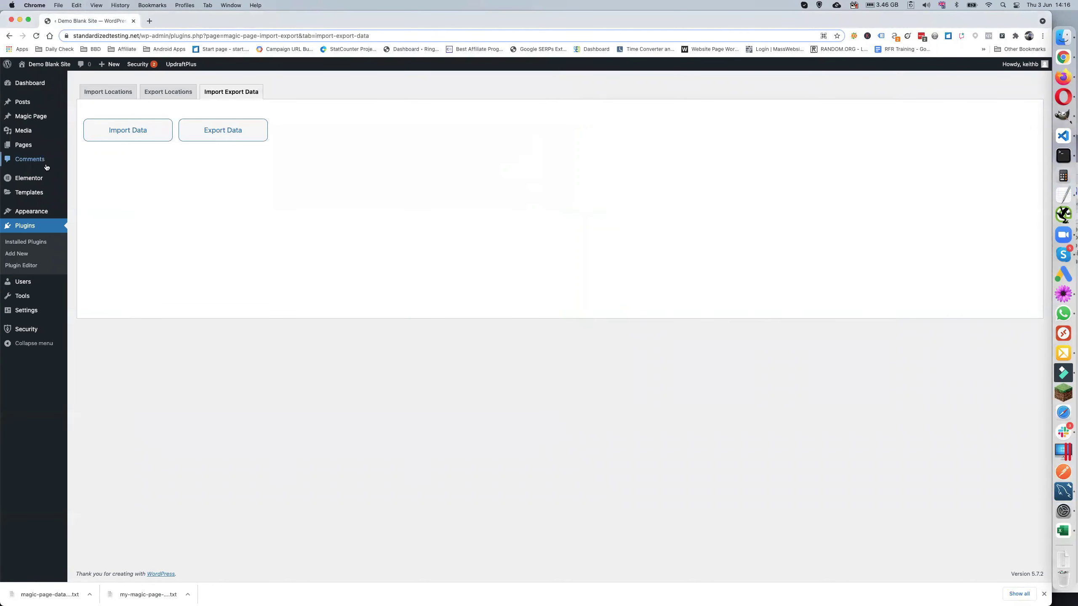
- Open the [location] Magic Page for editing from the Magic Pages list
{"action": "mouse_move", "coordinate": [34, 103]}
{"action": "mouse_move", "coordinate": [32, 122]}
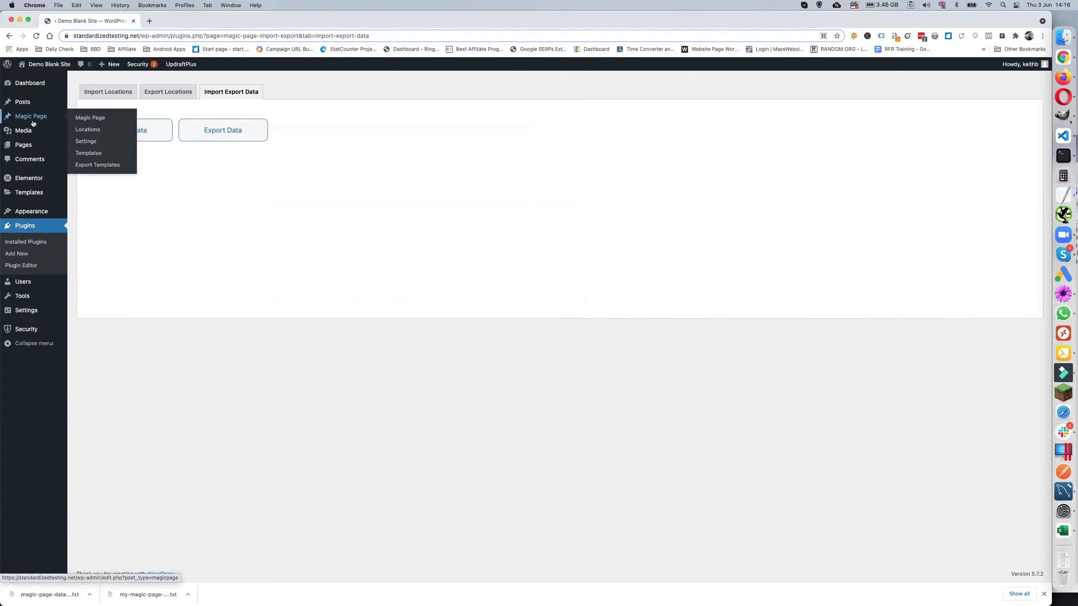
{"action": "left_click", "coordinate": [33, 119]}
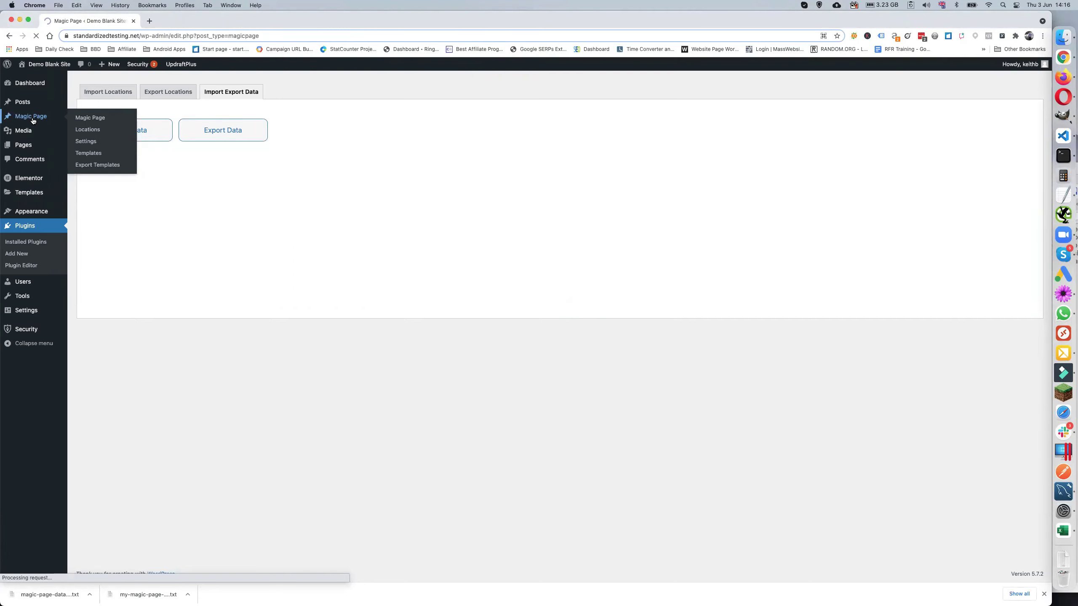
{"action": "left_click", "coordinate": [100, 158]}
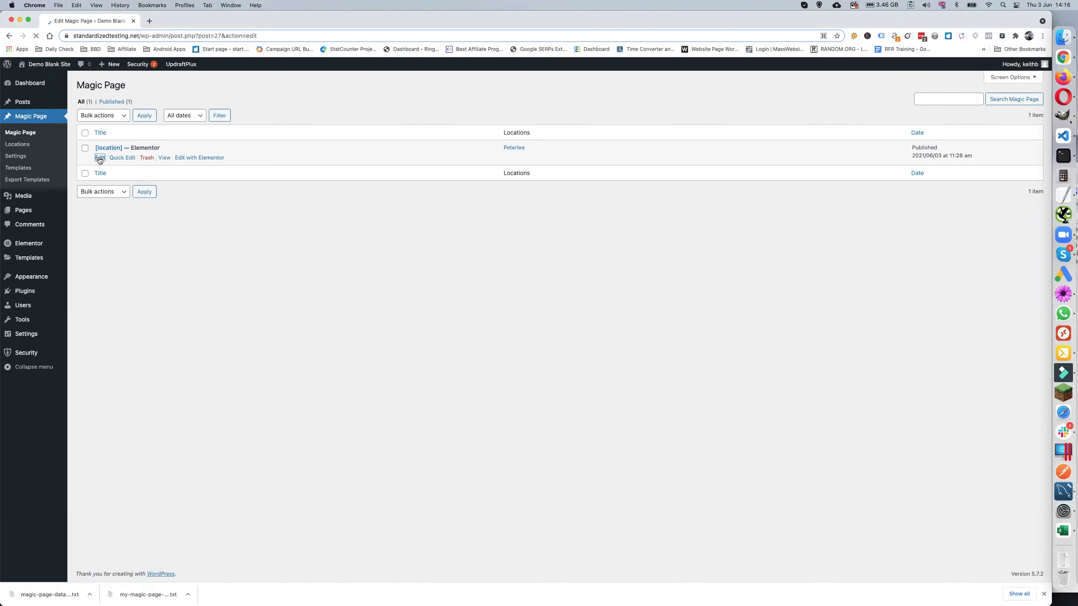
- Delete every xField on the page, including the service, area and video-schema fields
{"action": "scroll", "coordinate": [257, 211], "scroll_direction": "down", "scroll_amount": 12}
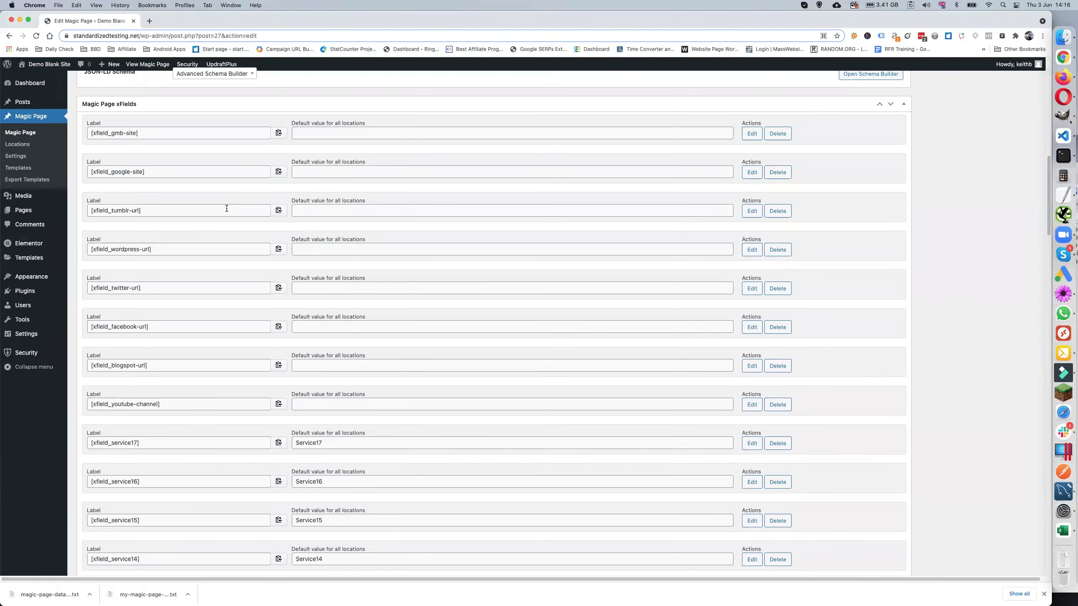
{"action": "scroll", "coordinate": [810, 266], "scroll_direction": "down", "scroll_amount": 1}
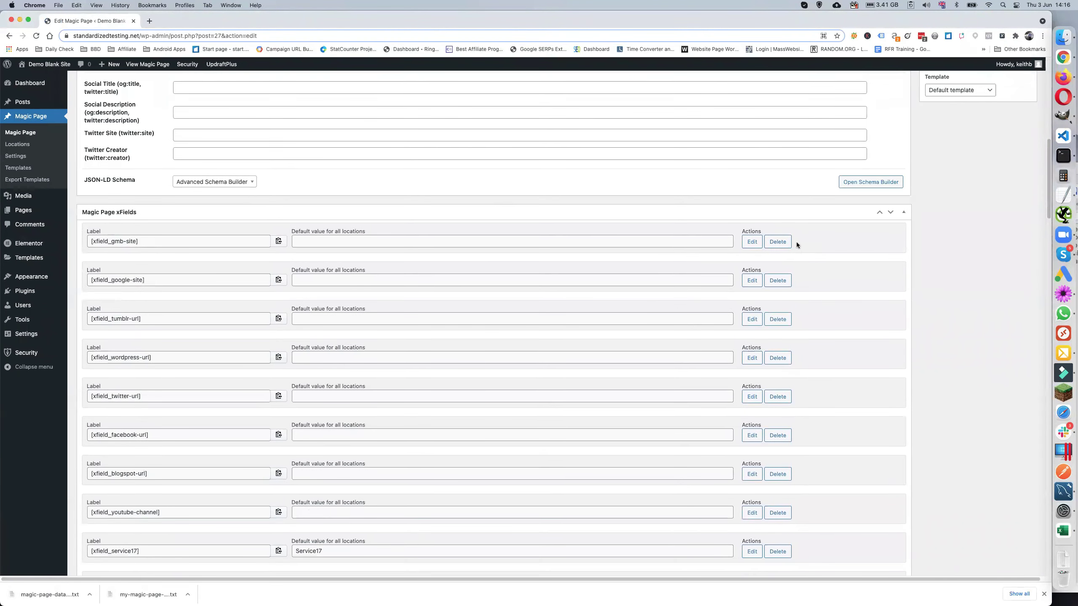
{"action": "left_click", "coordinate": [778, 241]}
{"action": "left_click", "coordinate": [778, 242]}
{"action": "left_click", "coordinate": [778, 242]}
{"action": "left_click", "coordinate": [778, 242]}
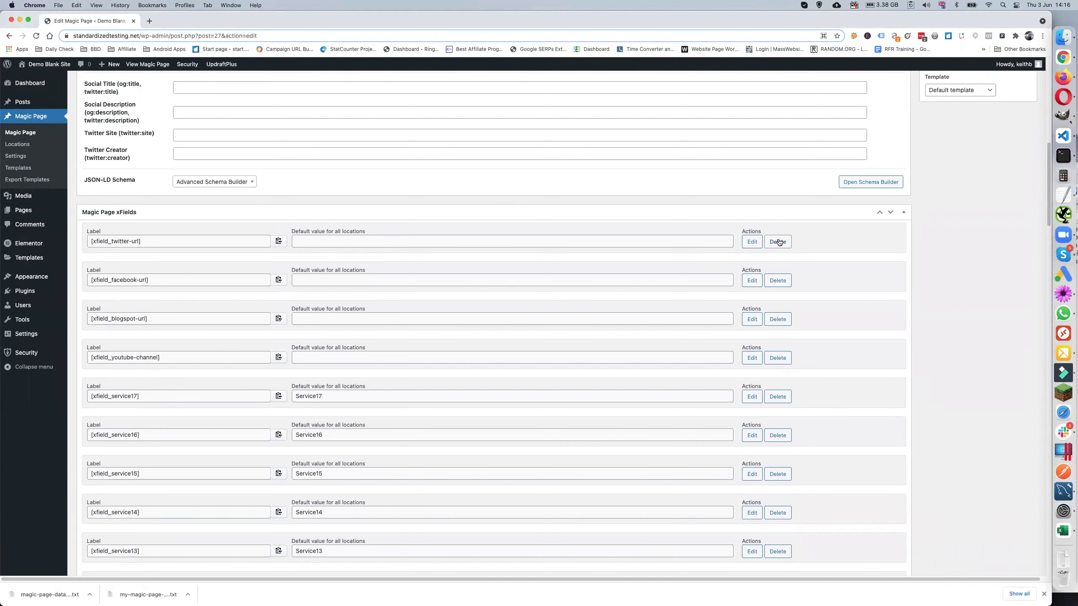
{"action": "left_click", "coordinate": [778, 242]}
{"action": "left_click", "coordinate": [778, 242]}
{"action": "left_click", "coordinate": [778, 241]}
{"action": "left_click", "coordinate": [778, 242]}
{"action": "left_click", "coordinate": [778, 241]}
{"action": "left_click", "coordinate": [778, 242]}
{"action": "left_click", "coordinate": [778, 242]}
{"action": "left_click", "coordinate": [778, 242]}
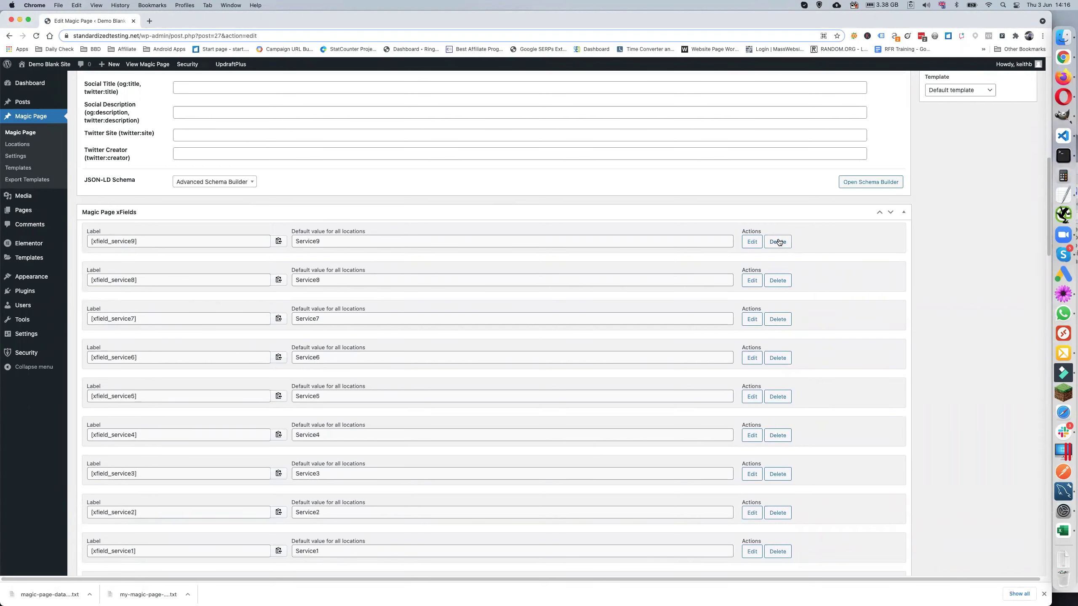
{"action": "left_click", "coordinate": [778, 242]}
{"action": "left_click", "coordinate": [778, 242]}
{"action": "left_click", "coordinate": [778, 242]}
{"action": "left_click", "coordinate": [777, 242]}
{"action": "left_click", "coordinate": [778, 241]}
{"action": "left_click", "coordinate": [778, 242]}
{"action": "left_click", "coordinate": [777, 241]}
{"action": "left_click", "coordinate": [778, 242]}
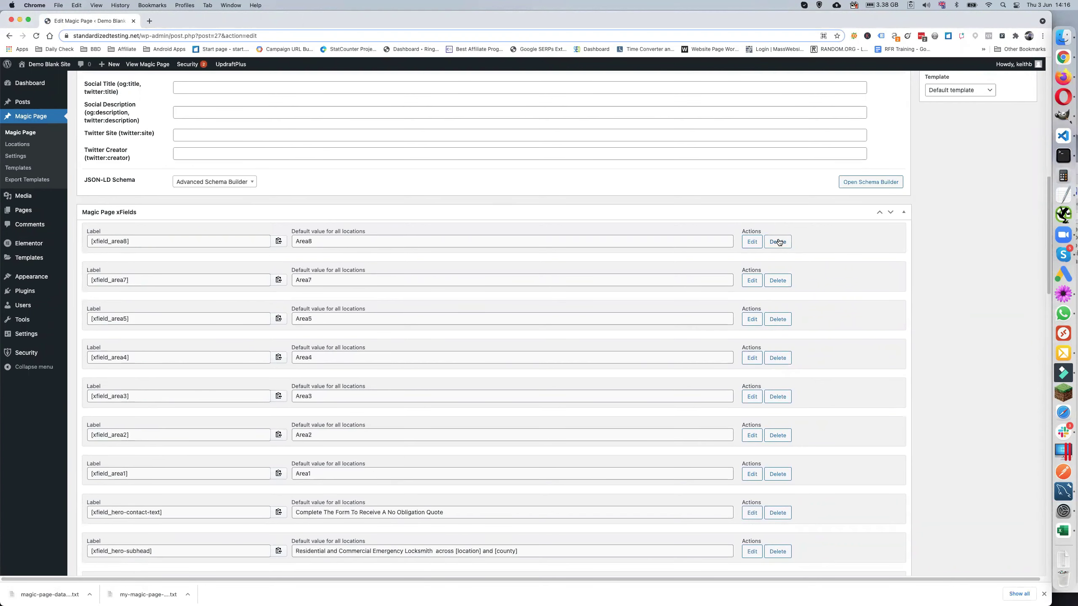
{"action": "left_click", "coordinate": [778, 242]}
{"action": "left_click", "coordinate": [777, 241]}
{"action": "left_click", "coordinate": [778, 242]}
{"action": "left_click", "coordinate": [778, 241]}
{"action": "left_click", "coordinate": [778, 242]}
{"action": "left_click", "coordinate": [778, 242]}
{"action": "left_click", "coordinate": [778, 241]}
{"action": "left_click", "coordinate": [778, 241]}
{"action": "left_click", "coordinate": [777, 242]}
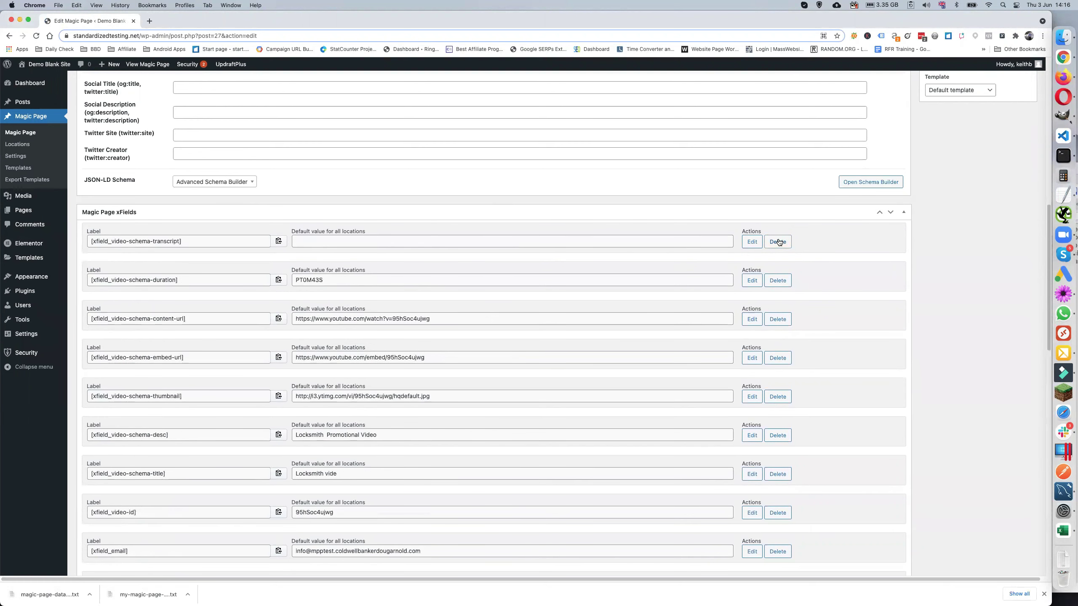
{"action": "left_click", "coordinate": [778, 242]}
{"action": "left_click", "coordinate": [777, 242]}
{"action": "left_click", "coordinate": [778, 242]}
{"action": "left_click", "coordinate": [778, 242]}
{"action": "left_click", "coordinate": [778, 242]}
{"action": "left_click", "coordinate": [778, 241]}
{"action": "left_click", "coordinate": [778, 241]}
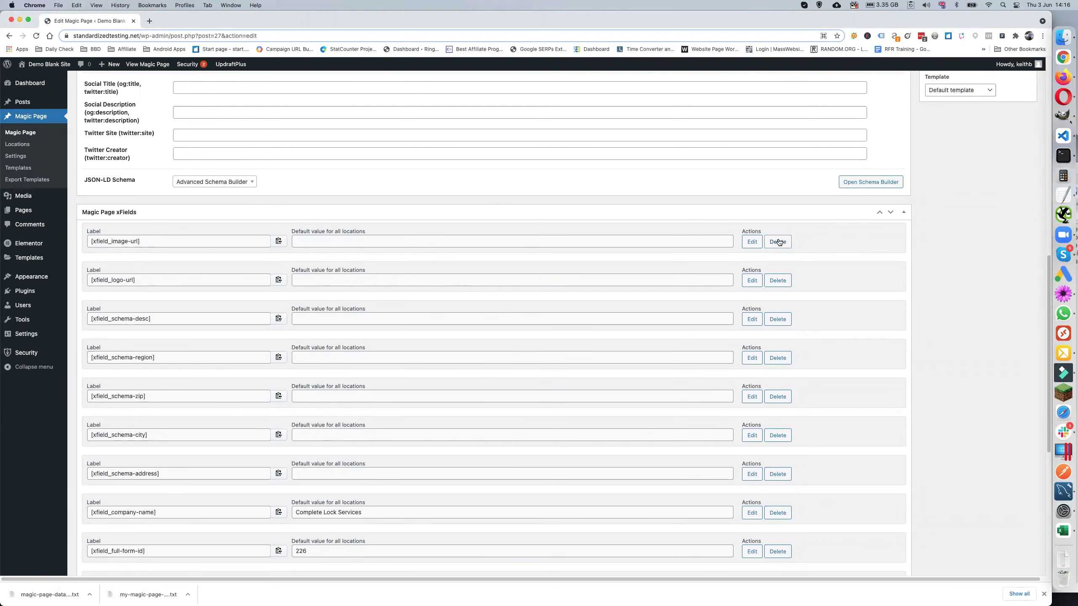
{"action": "left_click", "coordinate": [778, 242]}
{"action": "left_click", "coordinate": [778, 242]}
{"action": "left_click", "coordinate": [778, 242]}
{"action": "left_click", "coordinate": [777, 242]}
{"action": "left_click", "coordinate": [778, 242]}
{"action": "left_click", "coordinate": [778, 241]}
{"action": "left_click", "coordinate": [778, 242]}
{"action": "left_click", "coordinate": [778, 241]}
{"action": "left_click", "coordinate": [778, 242]}
{"action": "left_click", "coordinate": [778, 242]}
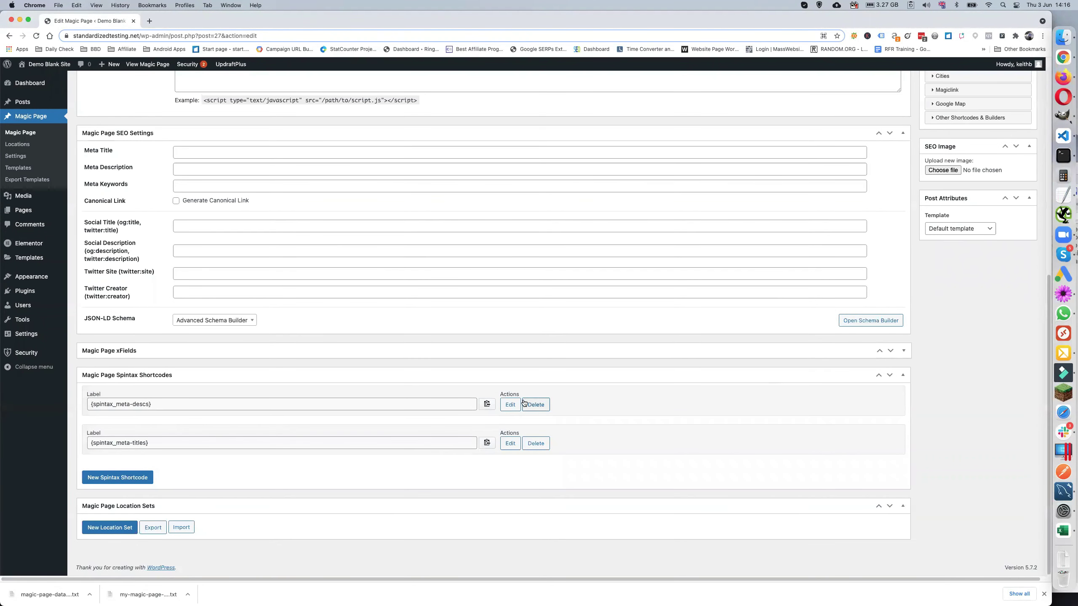
- Delete the {spintax_meta-descs} and {spintax_meta-titles} shortcodes and update the page
{"action": "left_click", "coordinate": [536, 404]}
{"action": "left_click", "coordinate": [536, 443]}
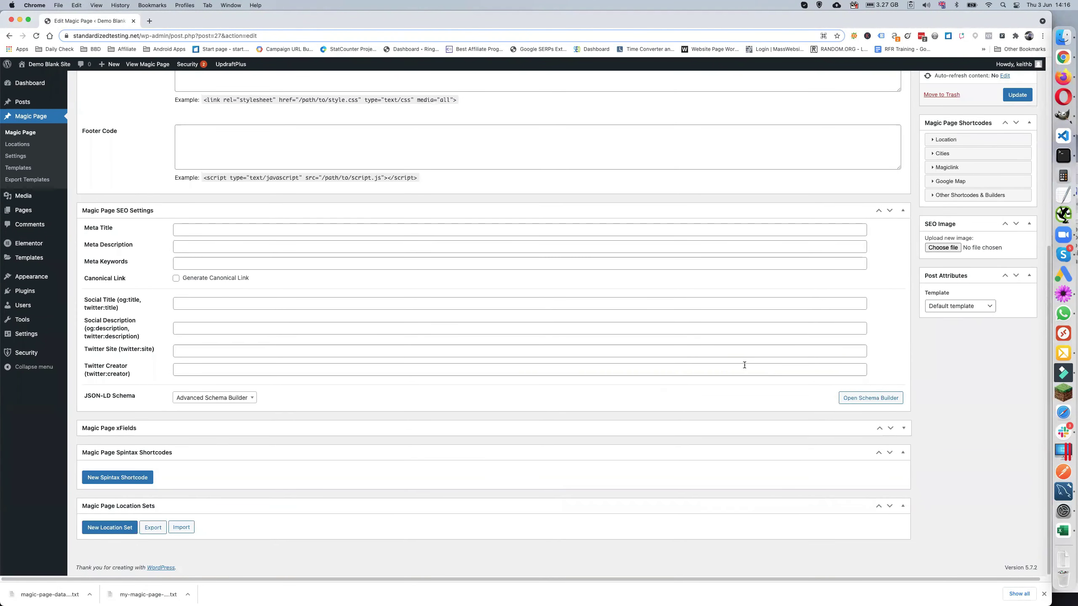
{"action": "scroll", "coordinate": [874, 370], "scroll_direction": "up", "scroll_amount": 5}
{"action": "left_click", "coordinate": [1018, 302]}
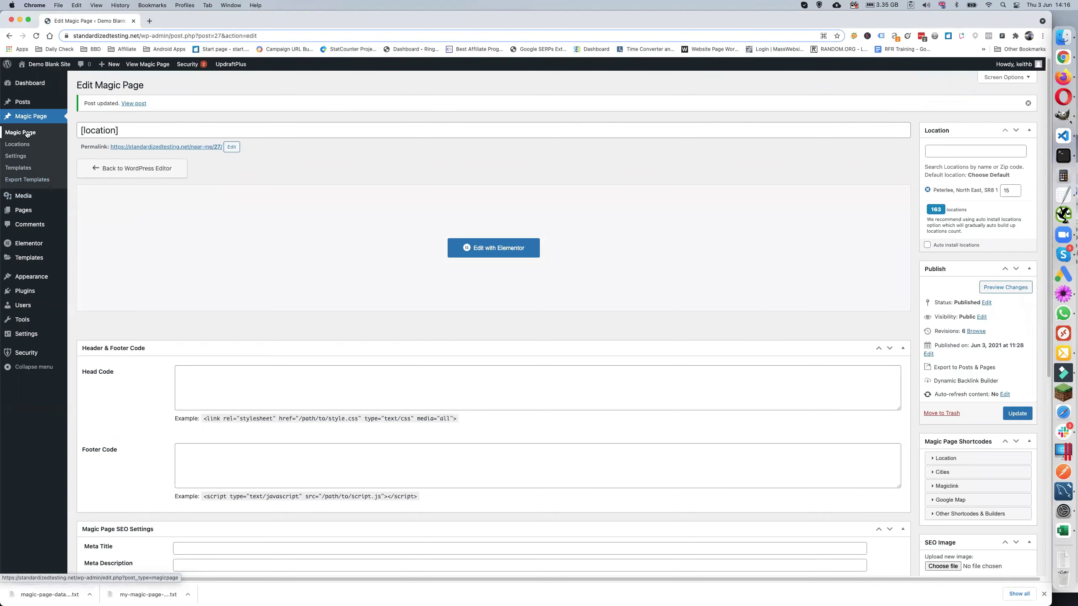
- Go from Magic Page Settings to the Import - Export page's Import Export Data tab
{"action": "left_click", "coordinate": [20, 157]}
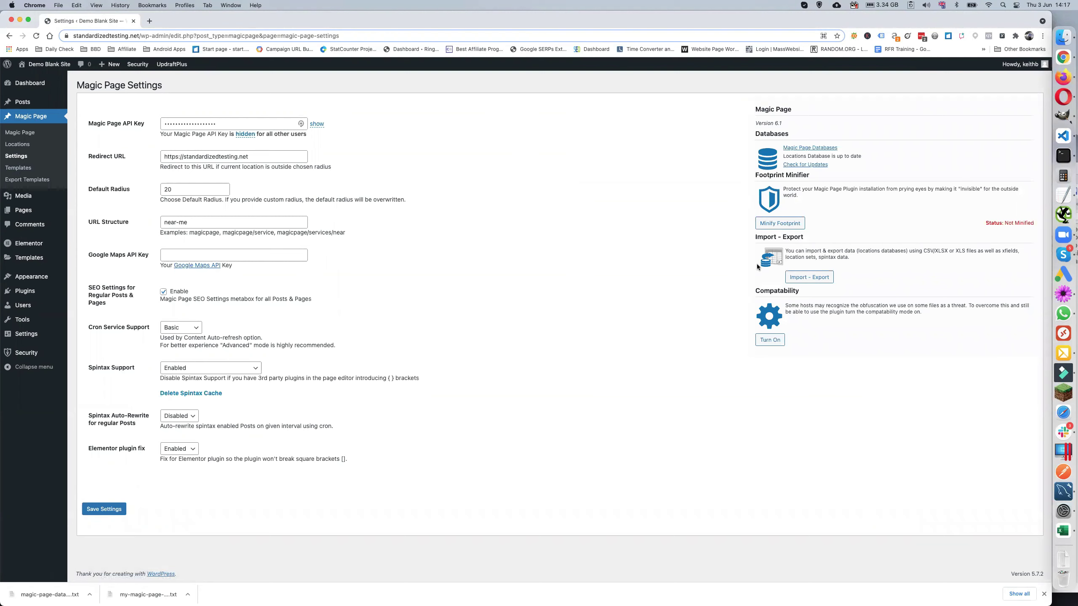
{"action": "left_click", "coordinate": [809, 278]}
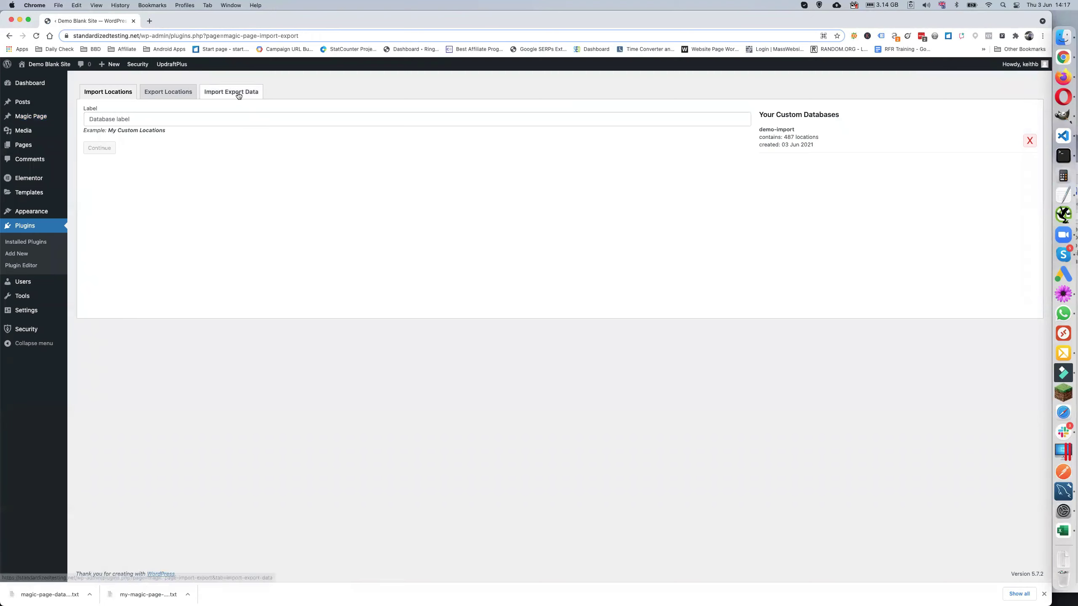
{"action": "left_click", "coordinate": [237, 94]}
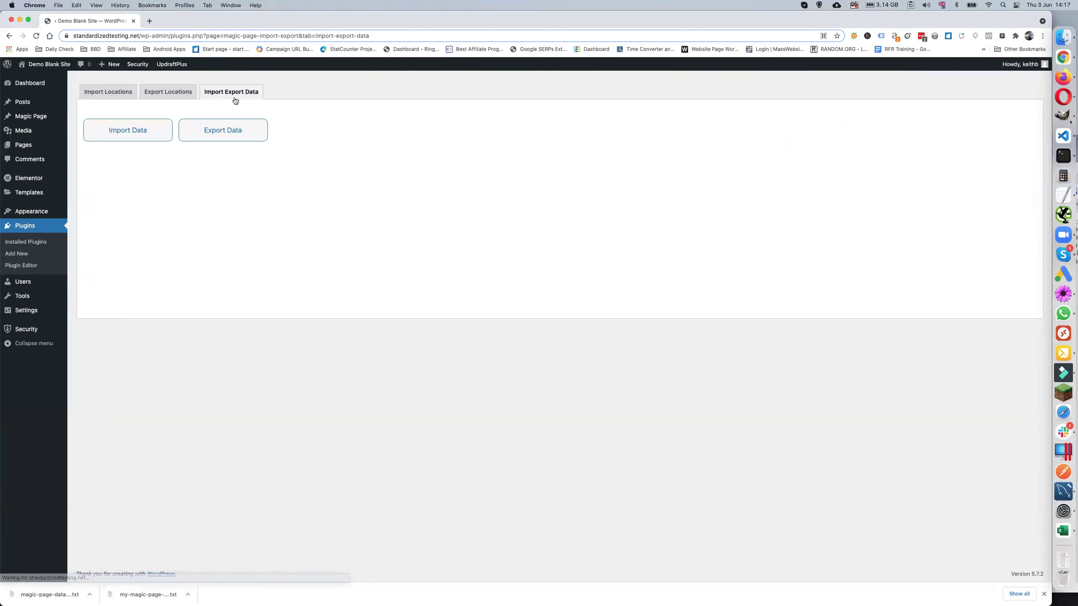
- Import xFields and Spintax shortcodes from magic-page-data-2021-06-03.txt, overwriting existing data
{"action": "left_click", "coordinate": [132, 131]}
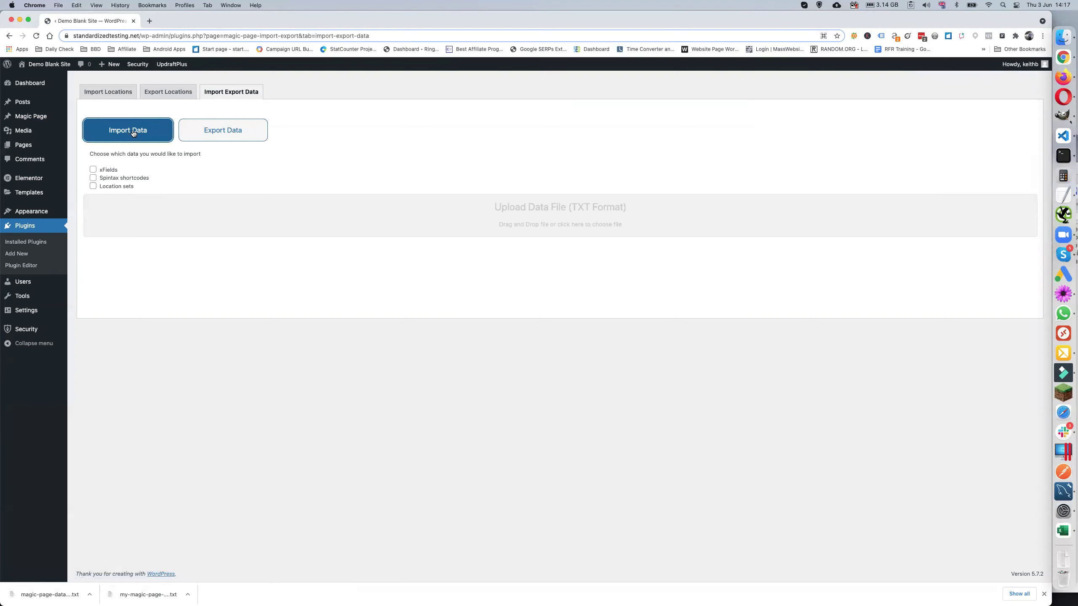
{"action": "left_click", "coordinate": [93, 169]}
{"action": "left_click", "coordinate": [93, 178]}
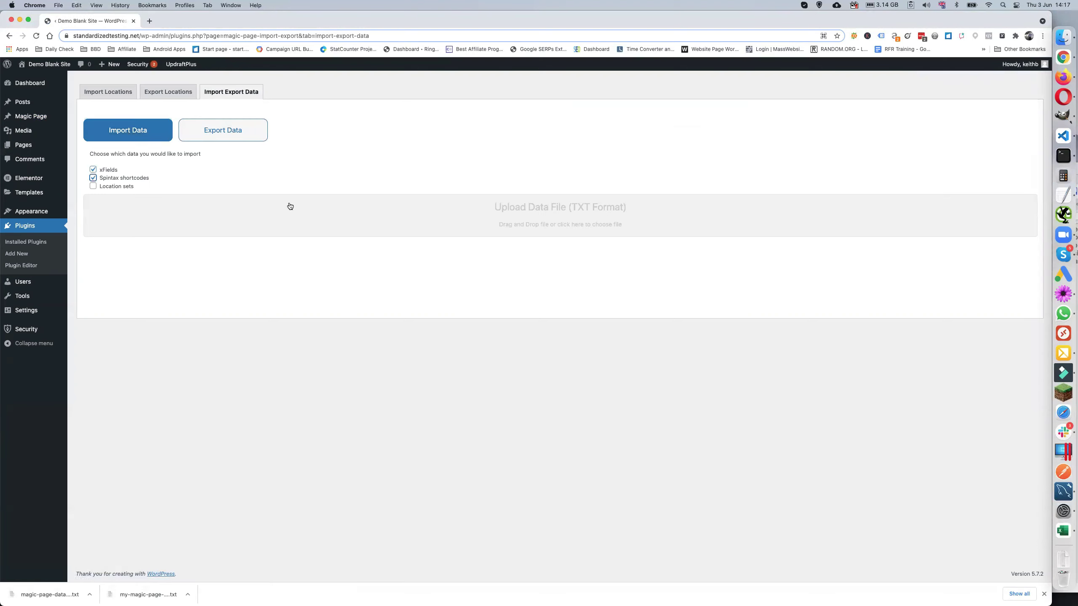
{"action": "left_click", "coordinate": [1063, 38]}
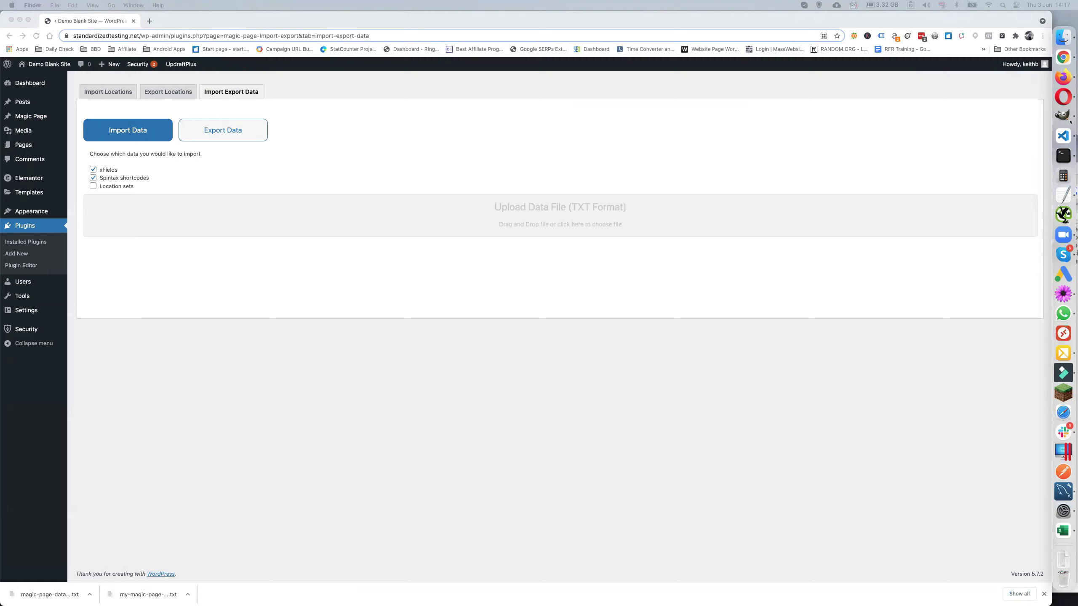
{"action": "left_click_drag", "start_coordinate": [50, 594], "coordinate": [497, 215]}
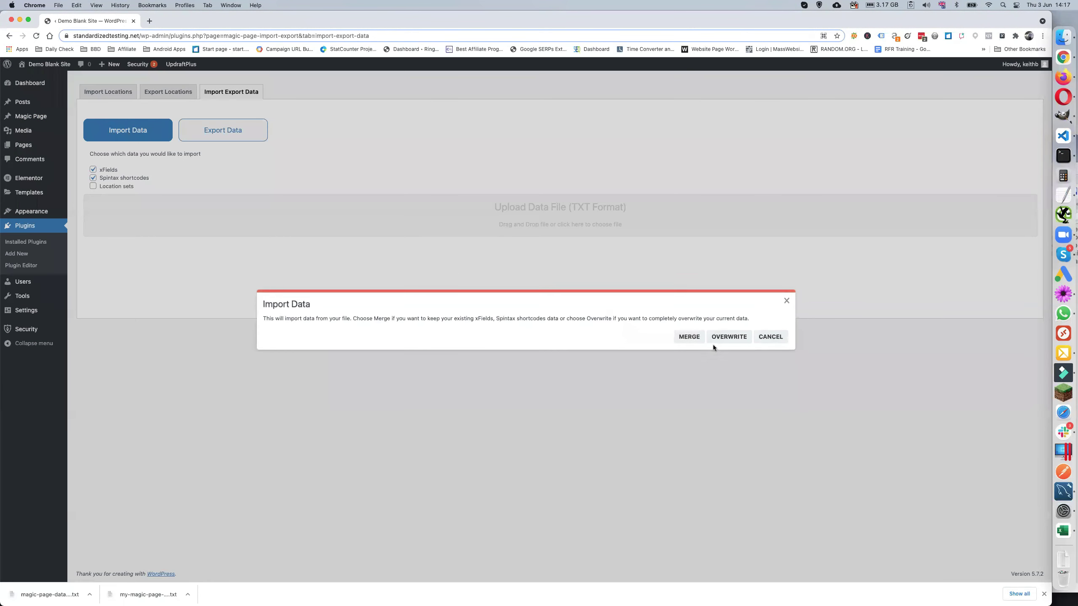
{"action": "left_click", "coordinate": [728, 338]}
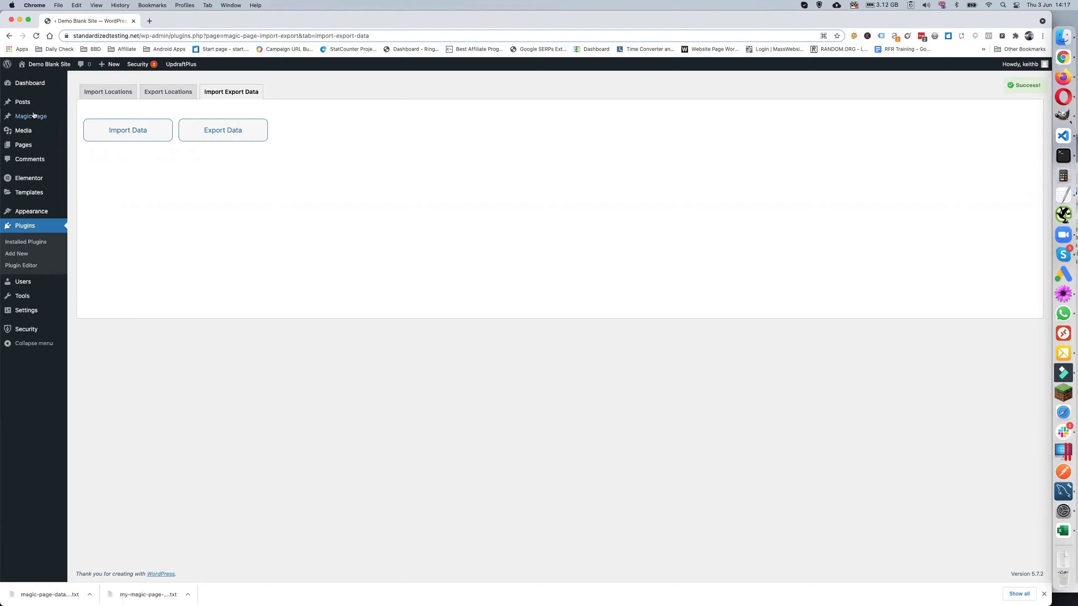
{"action": "mouse_move", "coordinate": [30, 117]}
{"action": "left_click", "coordinate": [94, 119]}
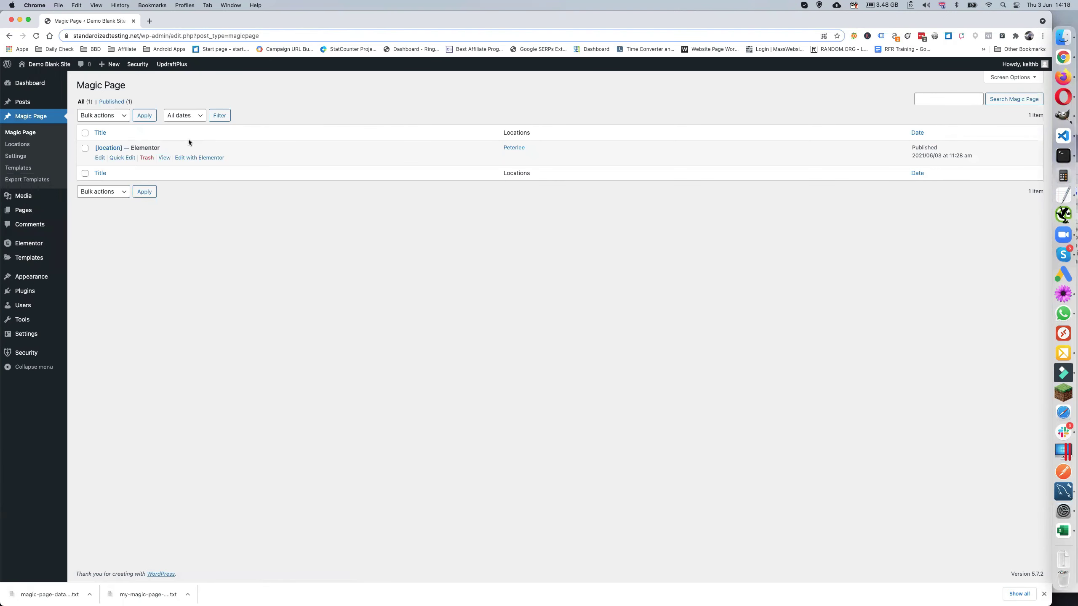
{"action": "left_click", "coordinate": [100, 157]}
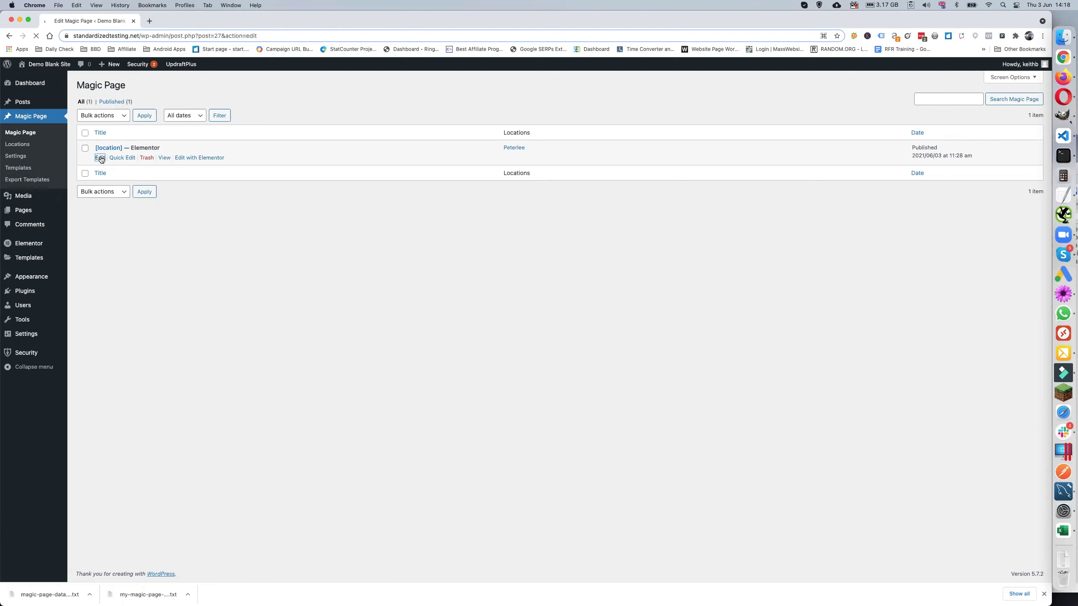
{"action": "scroll", "coordinate": [437, 284], "scroll_direction": "down", "scroll_amount": 10}
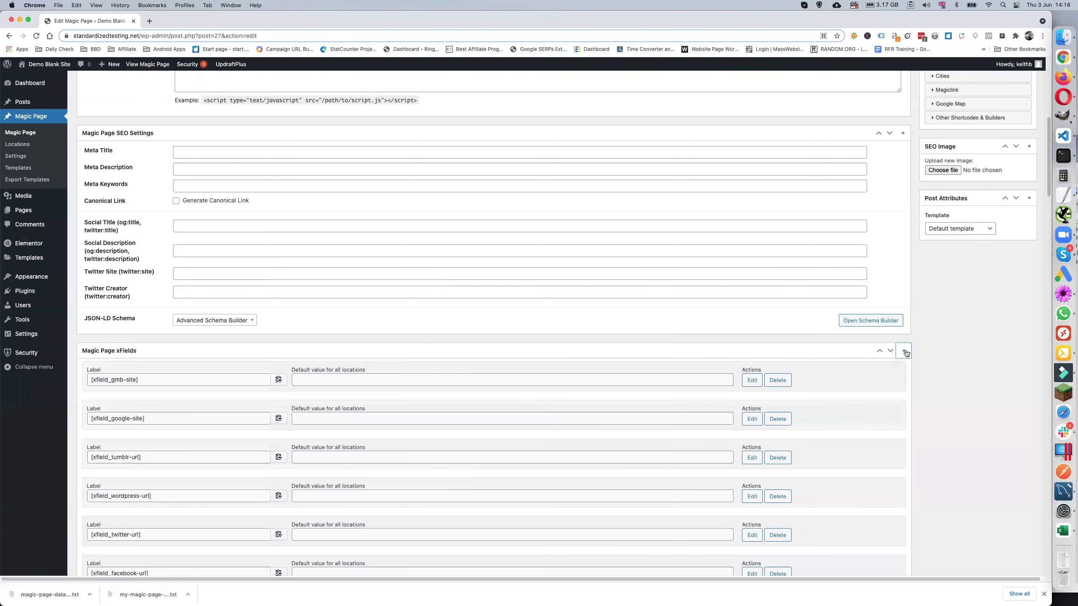
{"action": "scroll", "coordinate": [551, 405], "scroll_direction": "down", "scroll_amount": 20}
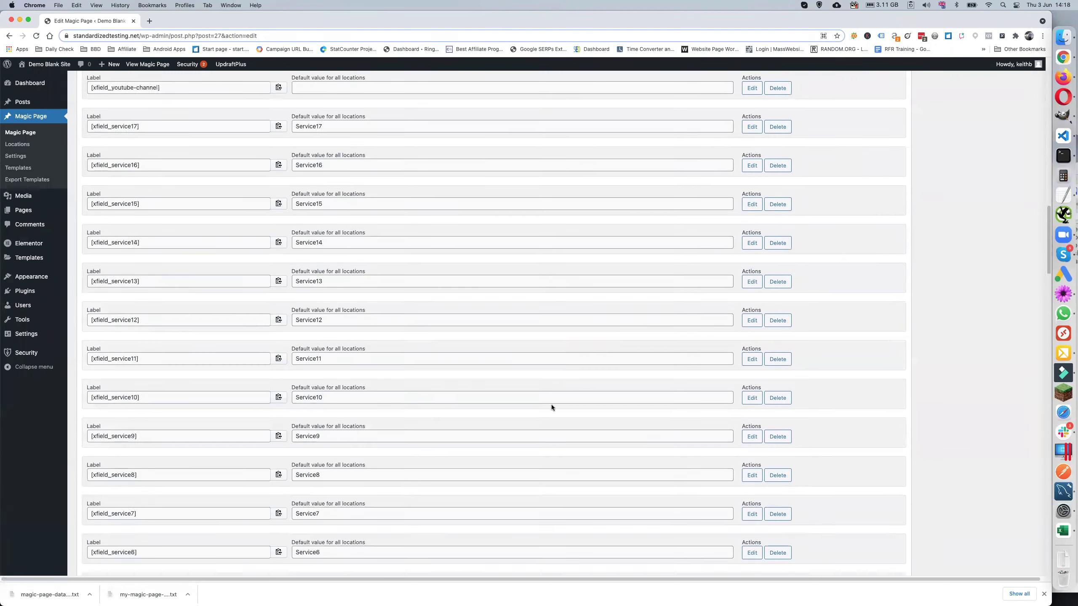
{"action": "scroll", "coordinate": [551, 404], "scroll_direction": "down", "scroll_amount": 15}
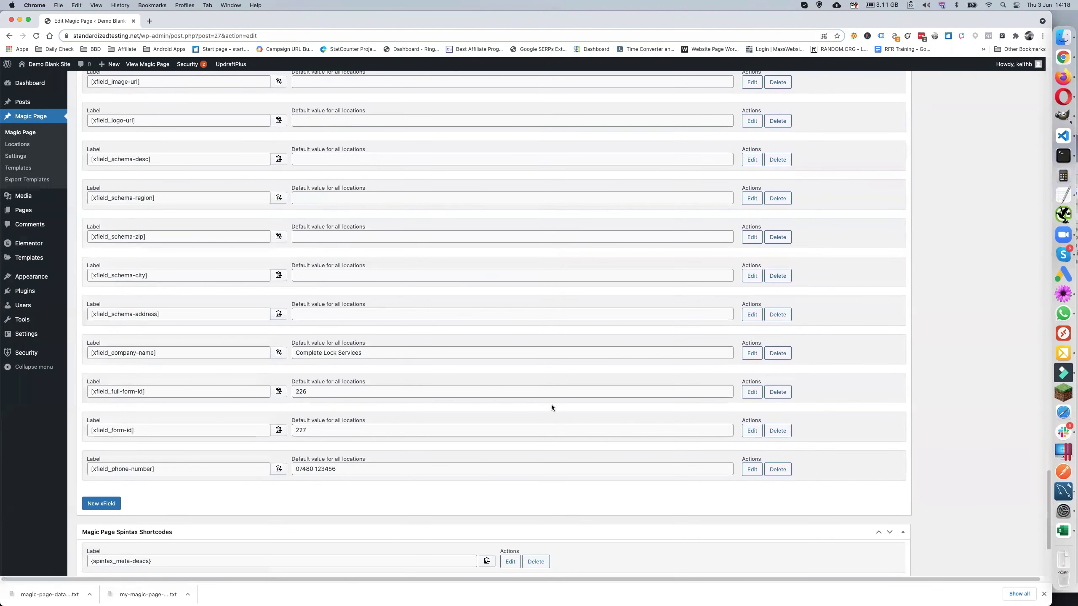
{"action": "scroll", "coordinate": [550, 407], "scroll_direction": "down", "scroll_amount": 3}
{"action": "scroll", "coordinate": [551, 406], "scroll_direction": "up", "scroll_amount": 4}
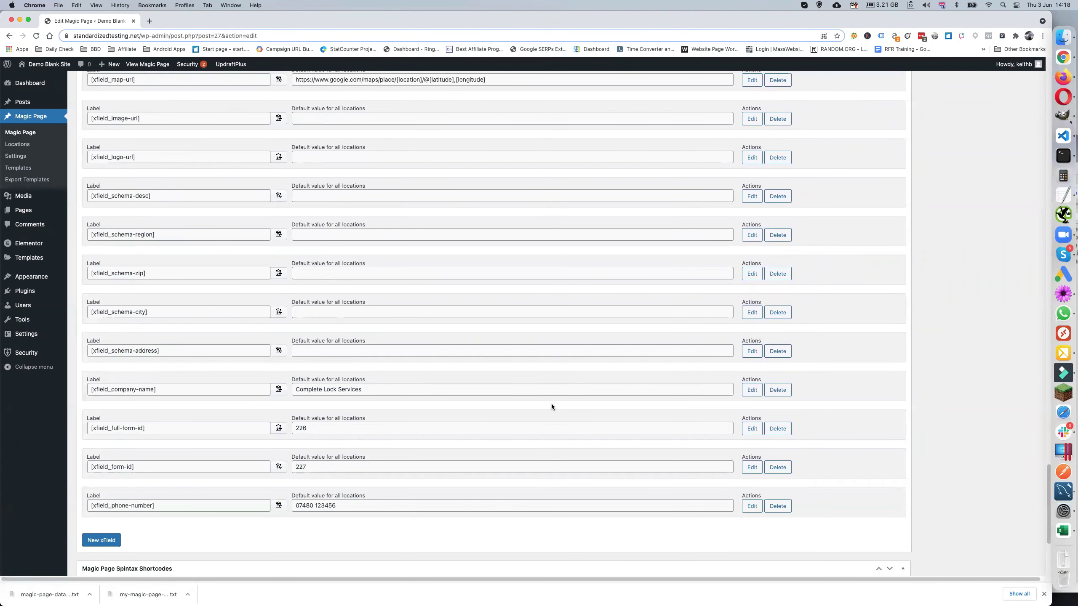
{"action": "scroll", "coordinate": [550, 405], "scroll_direction": "up", "scroll_amount": 15}
{"action": "scroll", "coordinate": [551, 406], "scroll_direction": "up", "scroll_amount": 15}
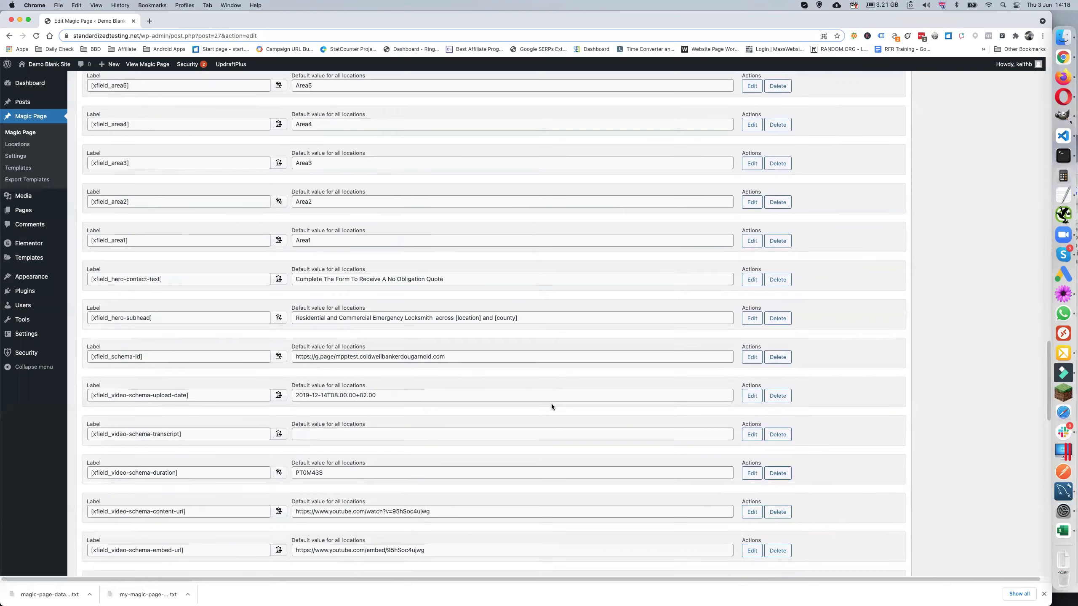
{"action": "scroll", "coordinate": [550, 405], "scroll_direction": "up", "scroll_amount": 15}
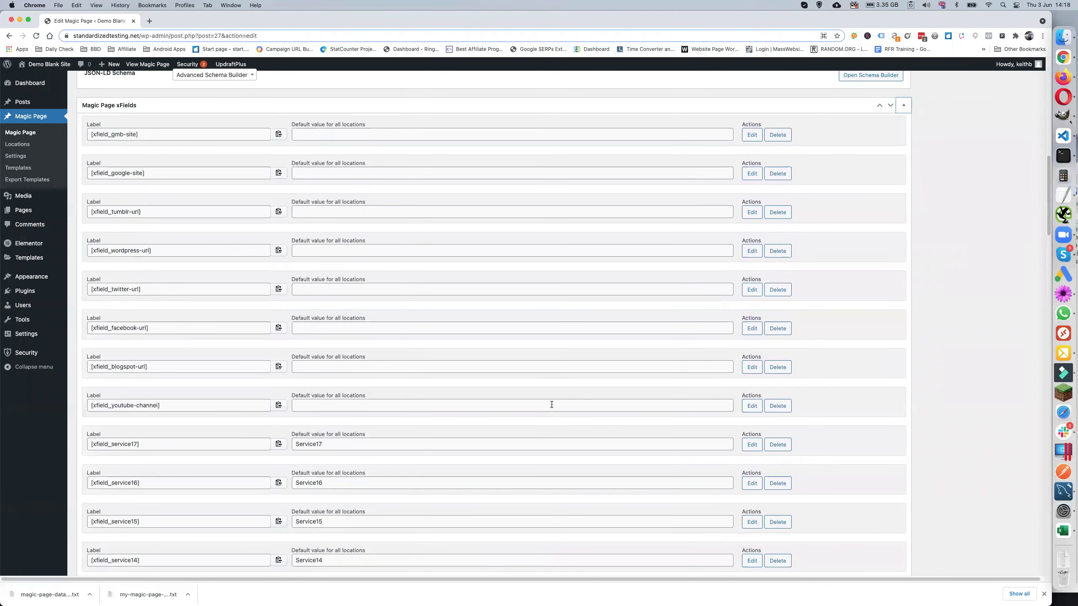
{"action": "scroll", "coordinate": [551, 404], "scroll_direction": "up", "scroll_amount": 4}
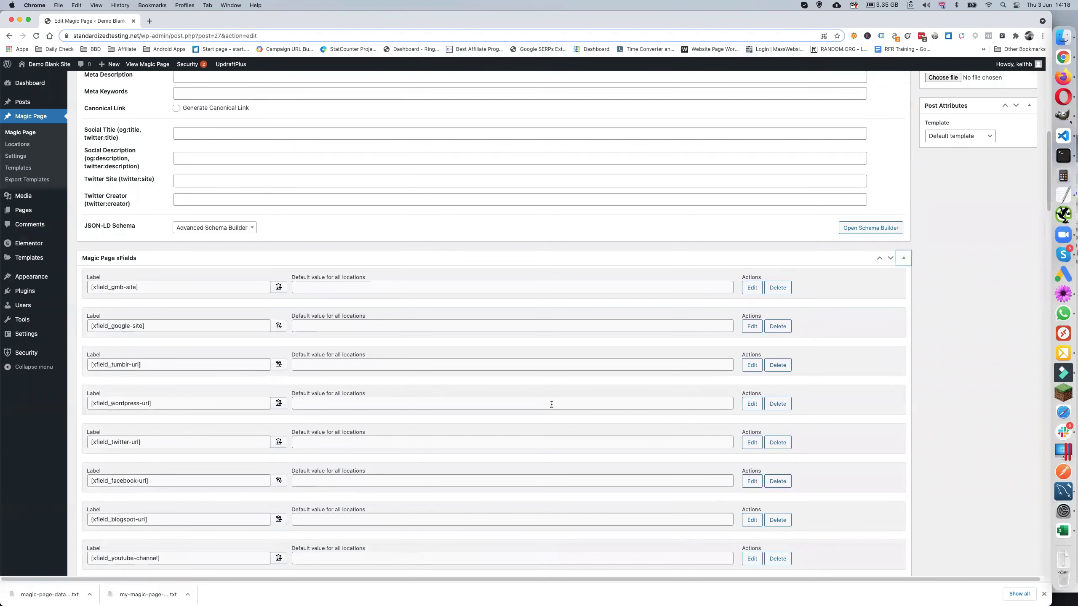
{"action": "scroll", "coordinate": [552, 404], "scroll_direction": "down", "scroll_amount": 2}
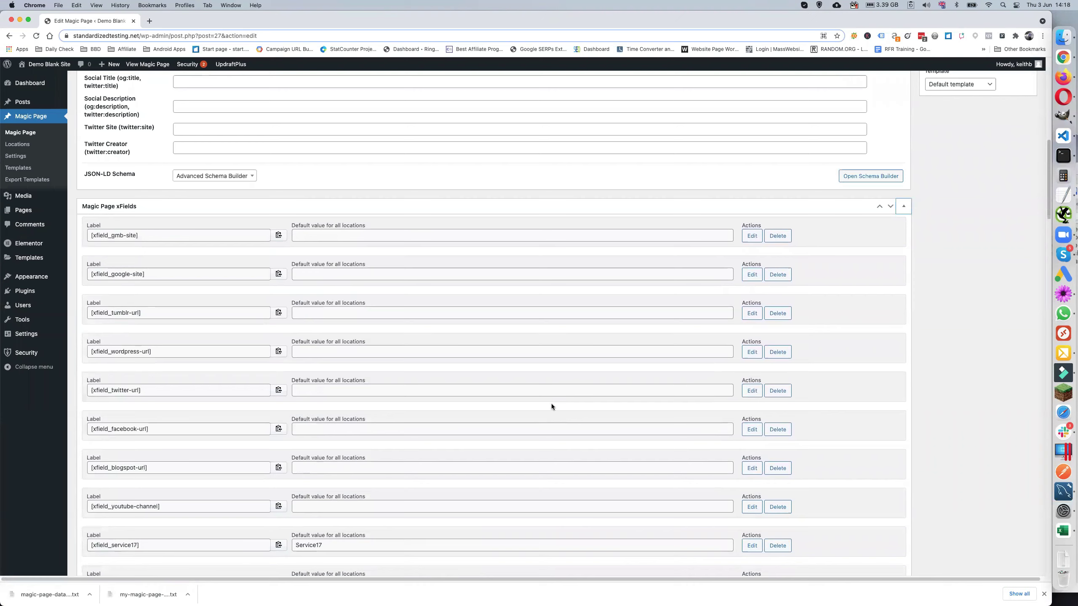
{"action": "scroll", "coordinate": [550, 405], "scroll_direction": "down", "scroll_amount": 3}
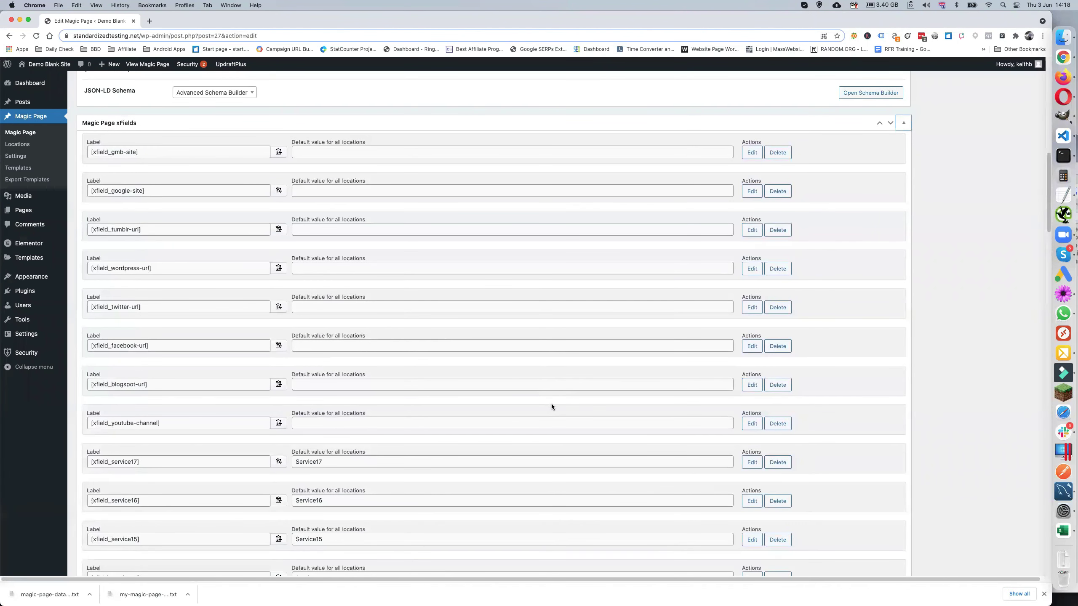
{"action": "scroll", "coordinate": [551, 404], "scroll_direction": "down", "scroll_amount": 15}
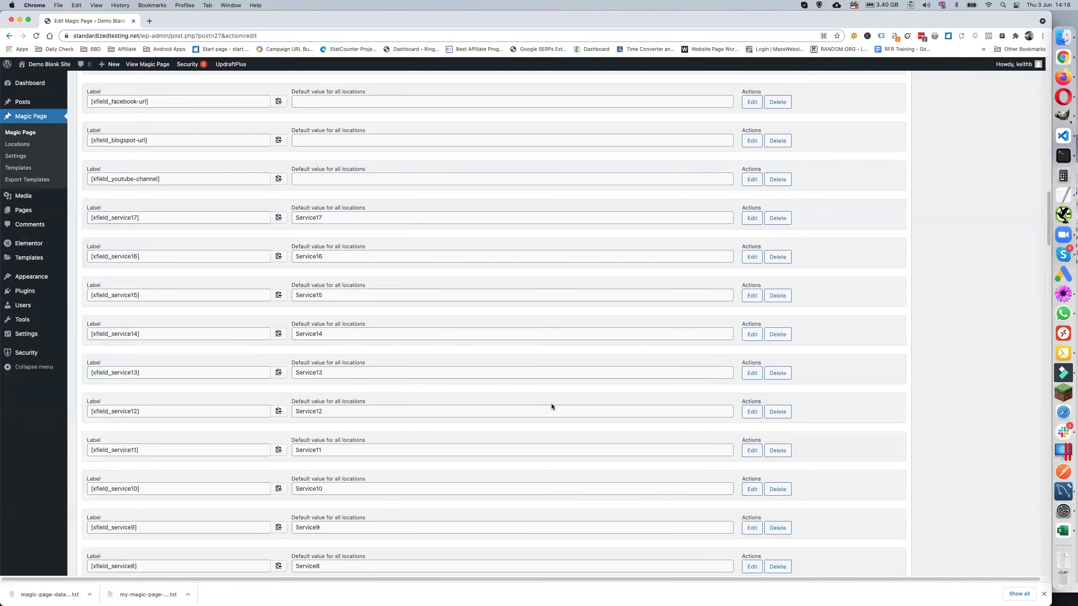
{"action": "scroll", "coordinate": [551, 404], "scroll_direction": "down", "scroll_amount": 20}
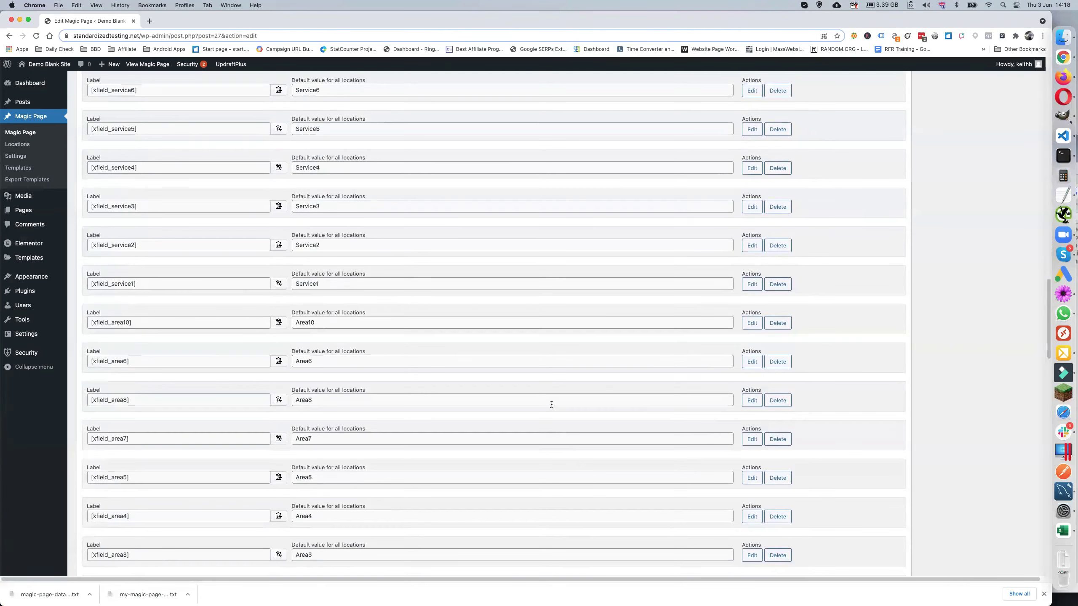
{"action": "scroll", "coordinate": [551, 405], "scroll_direction": "down", "scroll_amount": 20}
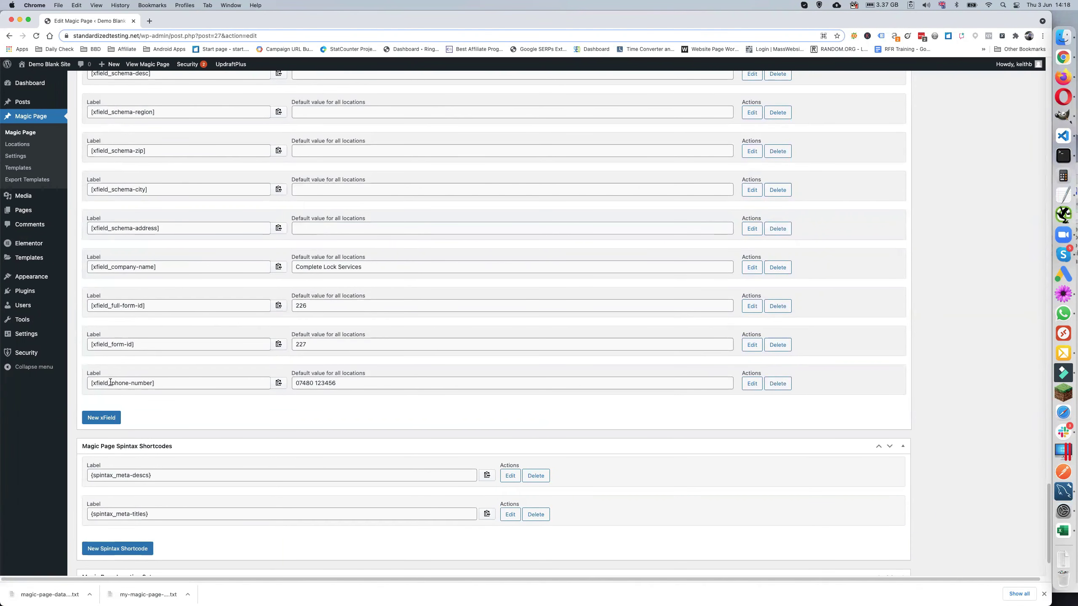
{"action": "left_click_drag", "start_coordinate": [111, 383], "coordinate": [152, 383]}
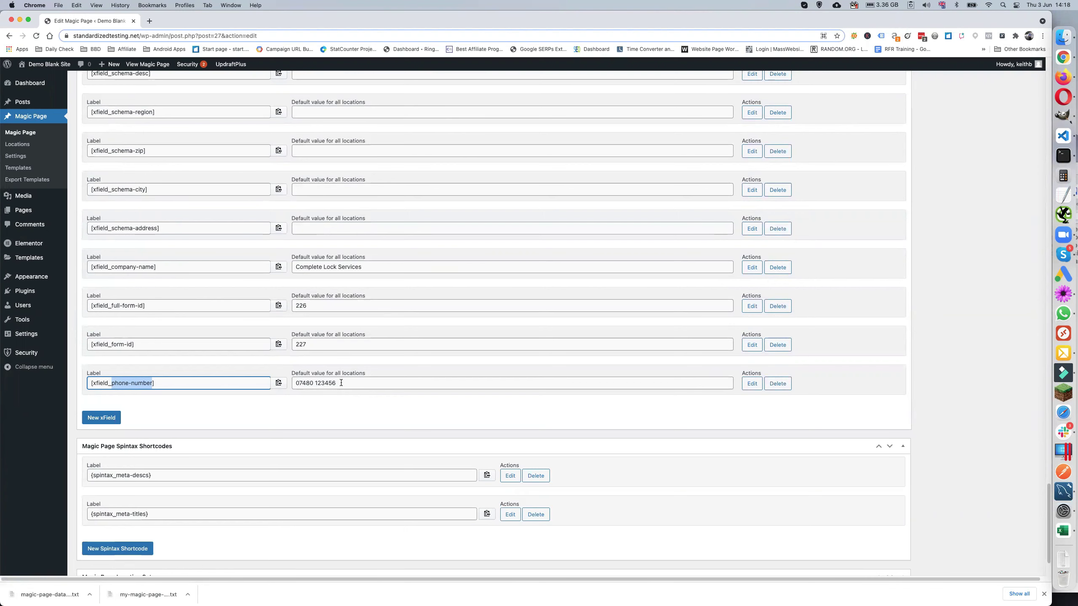
- Edit the phone-number xField, replacing the final digits of its default value, and save it
{"action": "left_click", "coordinate": [342, 382]}
{"action": "scroll", "coordinate": [342, 393], "scroll_direction": "up", "scroll_amount": 1}
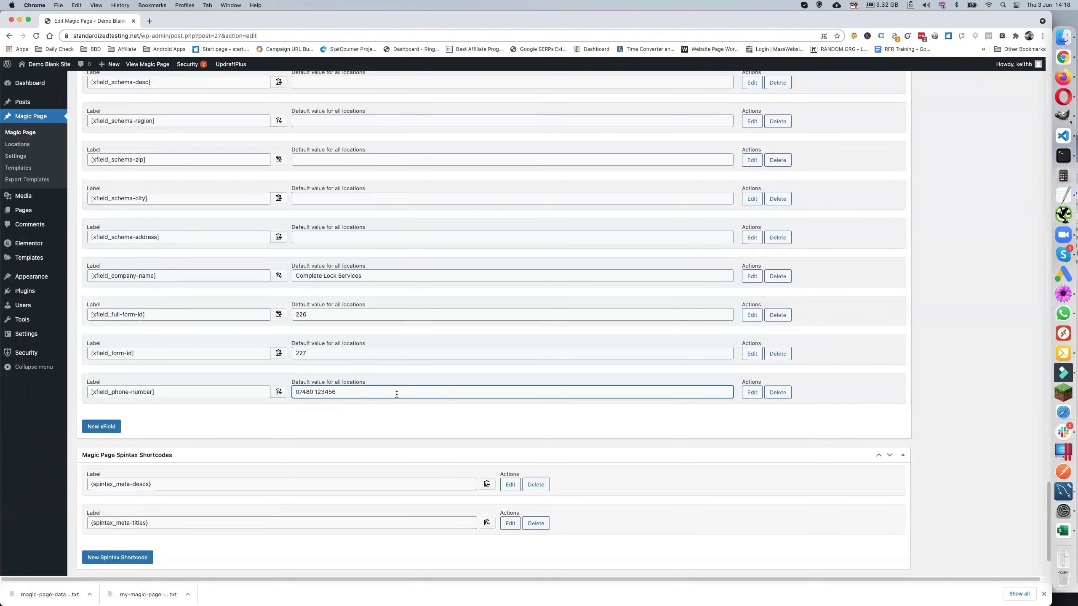
{"action": "left_click", "coordinate": [751, 393]}
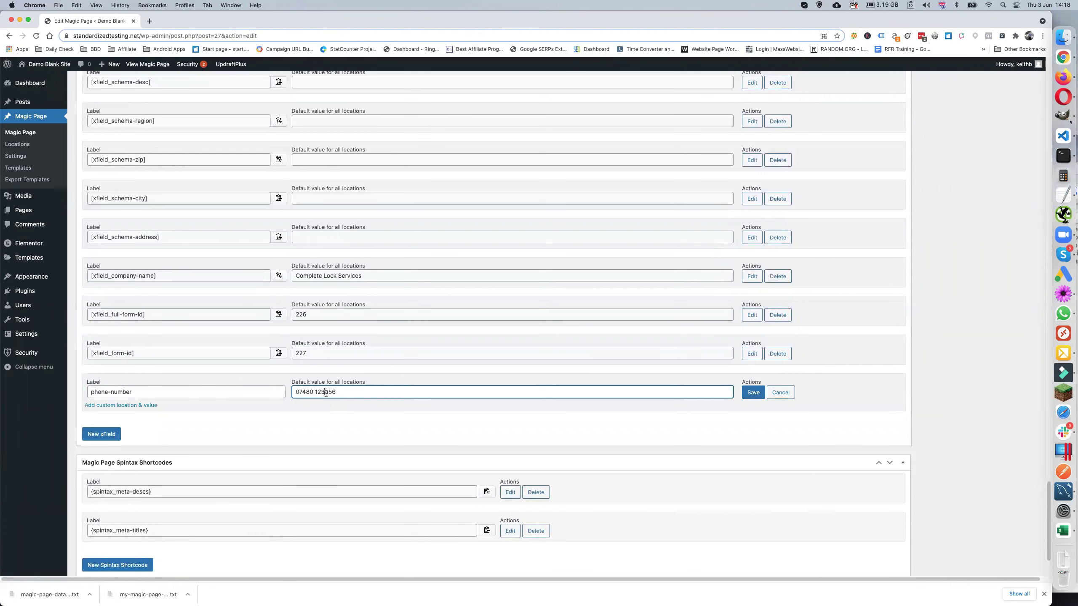
{"action": "left_click_drag", "start_coordinate": [315, 392], "coordinate": [355, 393]}
{"action": "type", "text": "234567"}
{"action": "key", "text": "Return"}
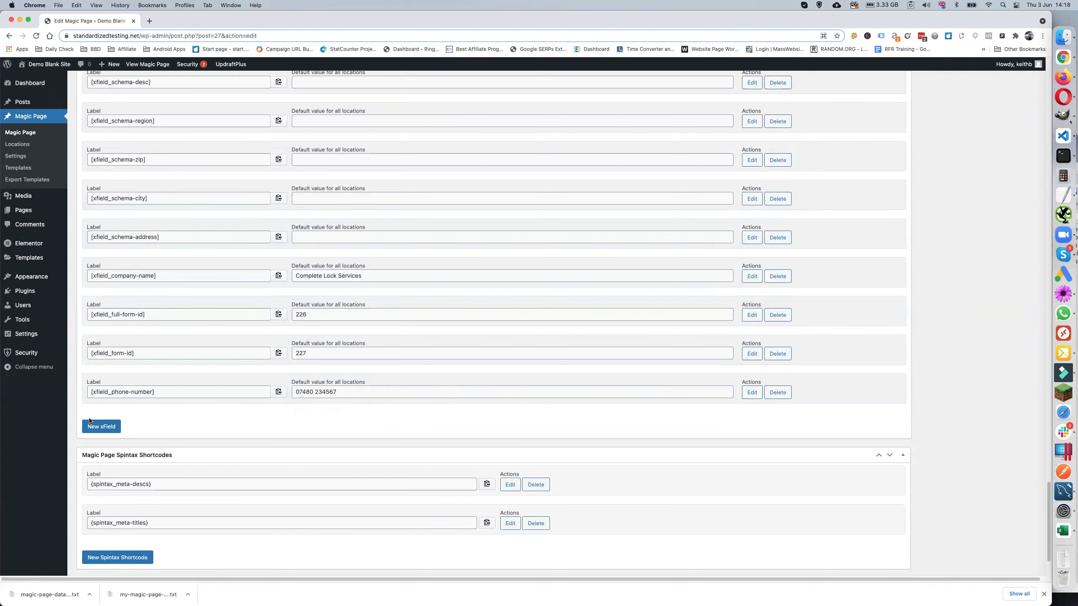
{"action": "scroll", "coordinate": [103, 430], "scroll_direction": "up", "scroll_amount": 1}
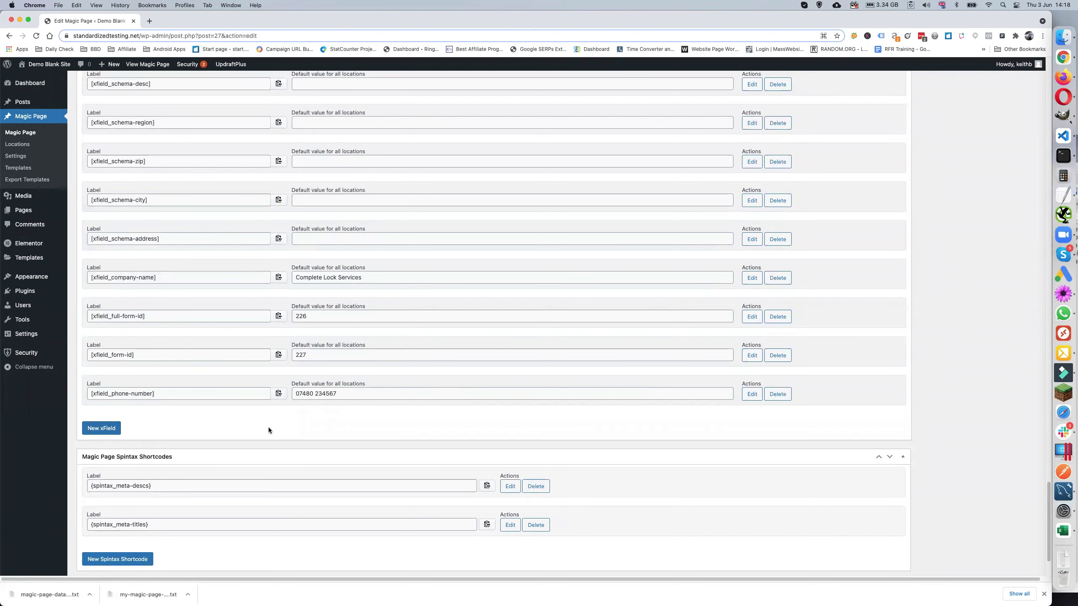
{"action": "scroll", "coordinate": [268, 426], "scroll_direction": "up", "scroll_amount": 15}
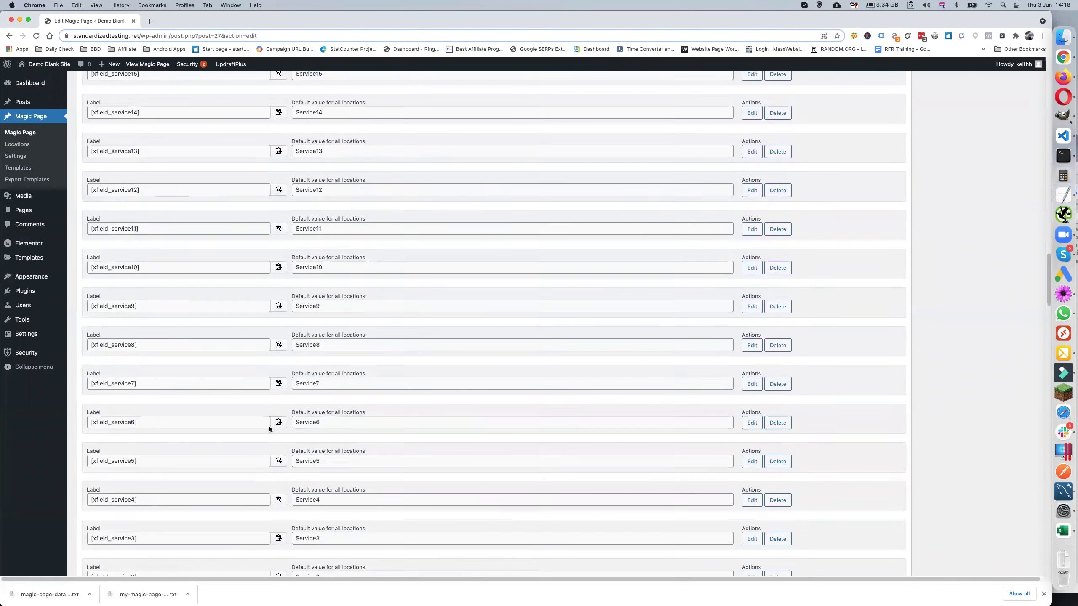
{"action": "scroll", "coordinate": [269, 426], "scroll_direction": "up", "scroll_amount": 12}
{"action": "scroll", "coordinate": [269, 426], "scroll_direction": "down", "scroll_amount": 4}
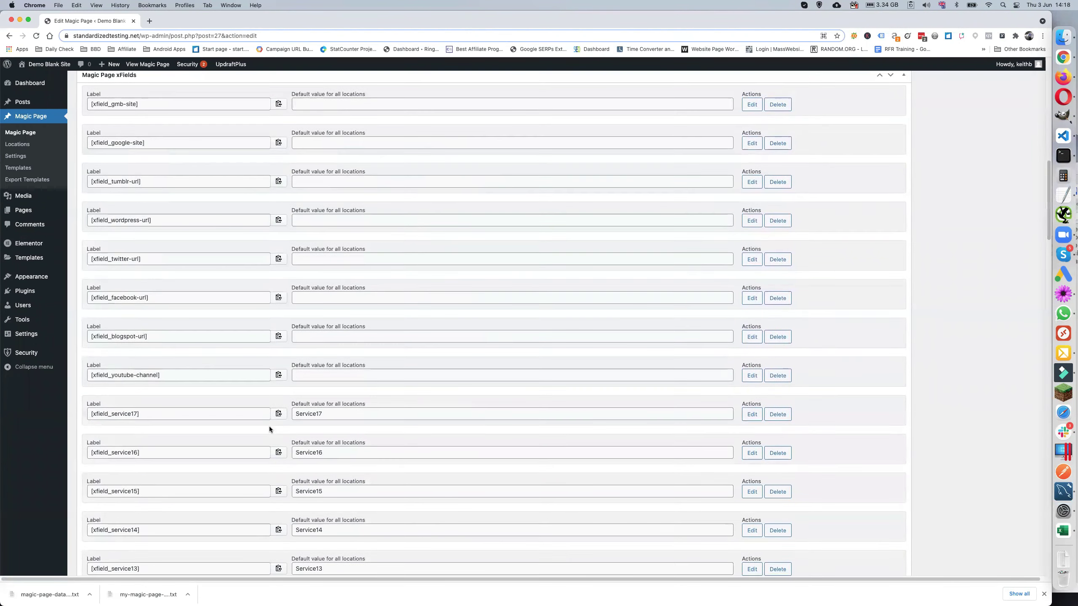
{"action": "scroll", "coordinate": [269, 426], "scroll_direction": "up", "scroll_amount": 3}
{"action": "scroll", "coordinate": [269, 426], "scroll_direction": "down", "scroll_amount": 18}
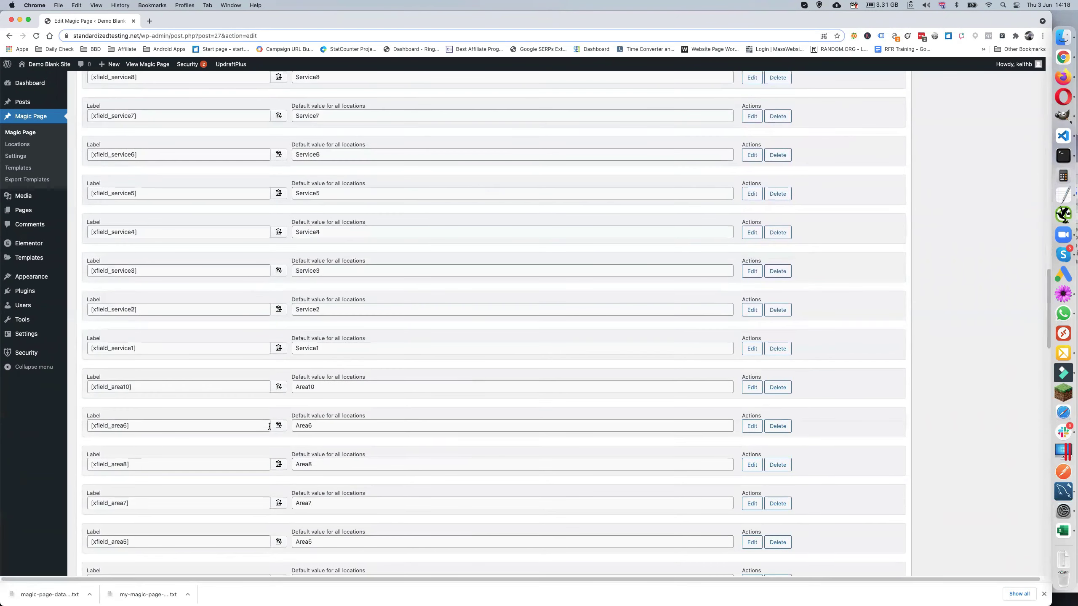
{"action": "scroll", "coordinate": [270, 426], "scroll_direction": "down", "scroll_amount": 15}
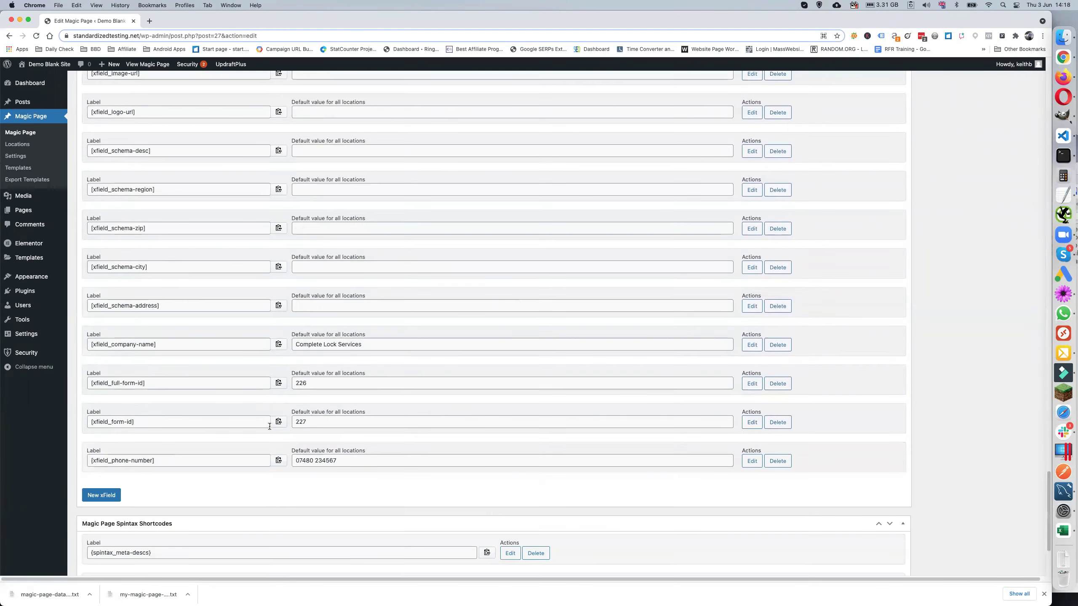
- Create a new xField labelled this-is-new with default value test and save it
{"action": "scroll", "coordinate": [269, 426], "scroll_direction": "down", "scroll_amount": 3}
{"action": "left_click", "coordinate": [109, 425]}
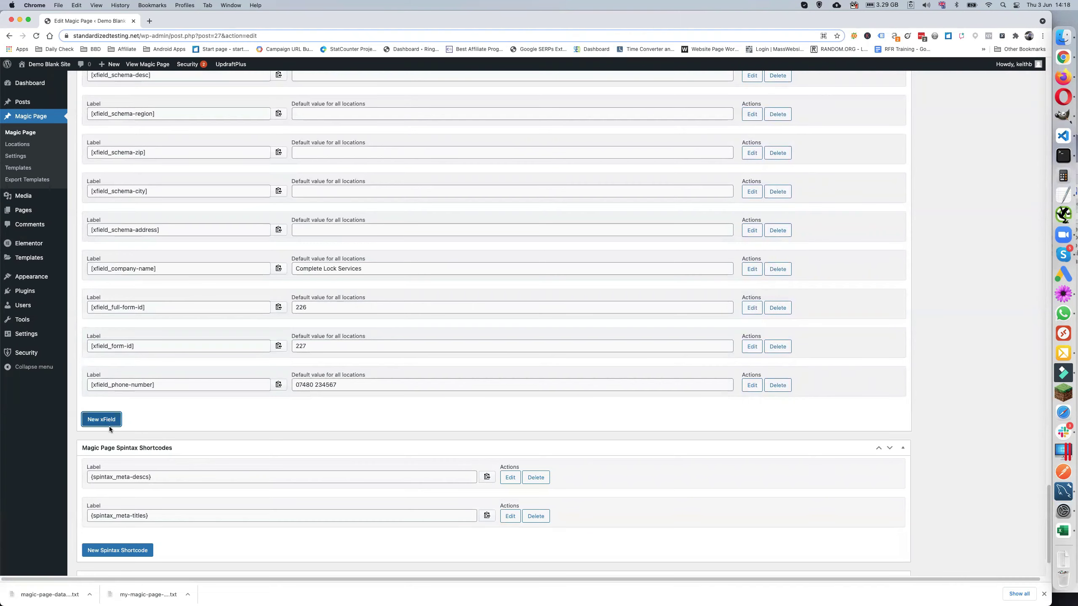
{"action": "scroll", "coordinate": [109, 426], "scroll_direction": "up", "scroll_amount": 20}
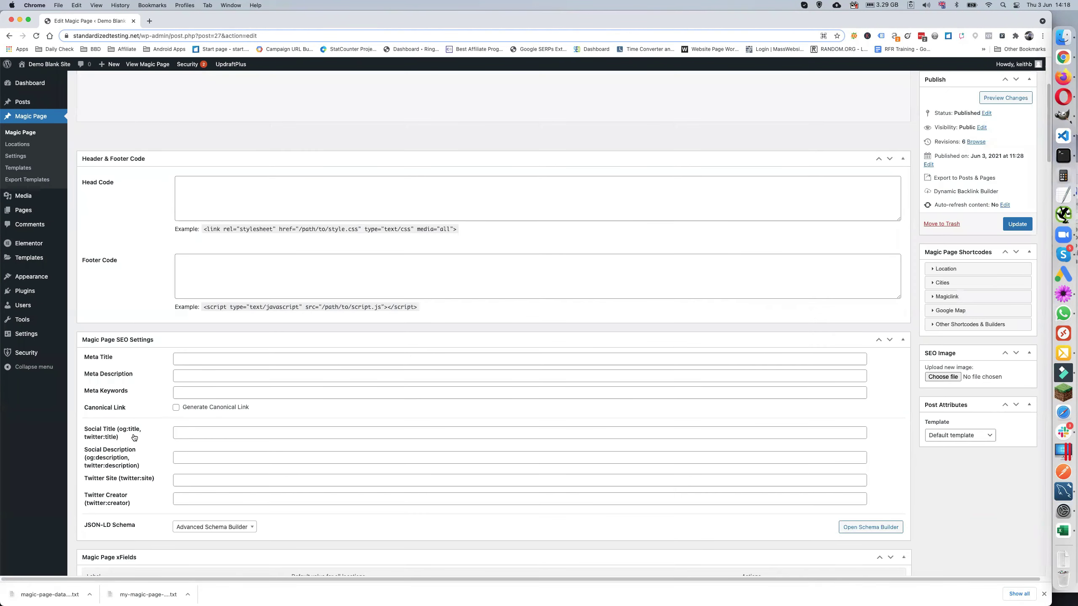
{"action": "scroll", "coordinate": [145, 450], "scroll_direction": "down", "scroll_amount": 4}
{"action": "left_click", "coordinate": [142, 410]}
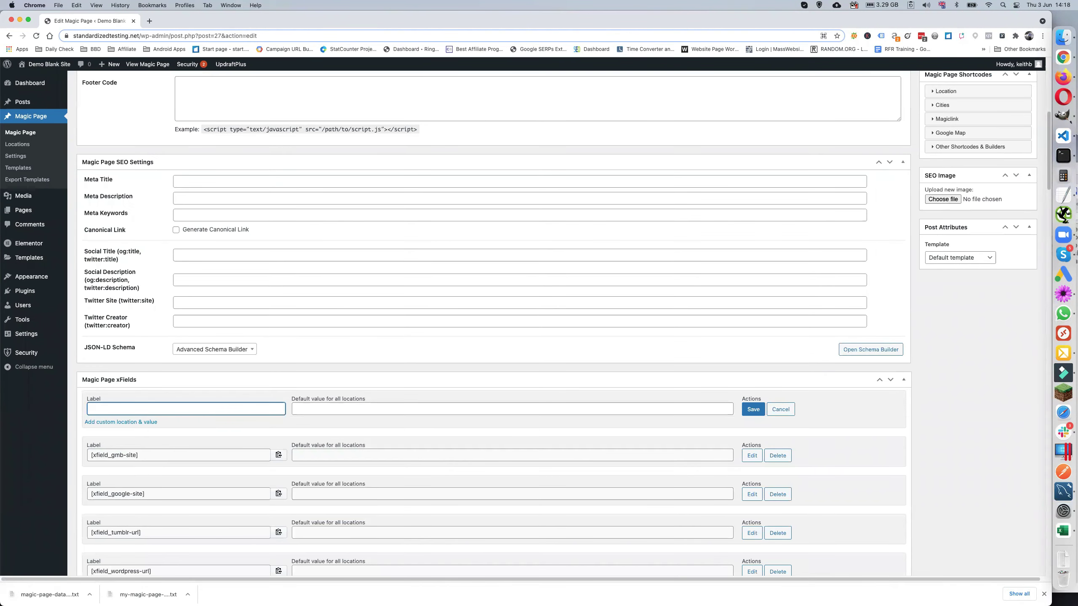
{"action": "type", "text": "this-is-new"}
{"action": "left_click", "coordinate": [334, 409]}
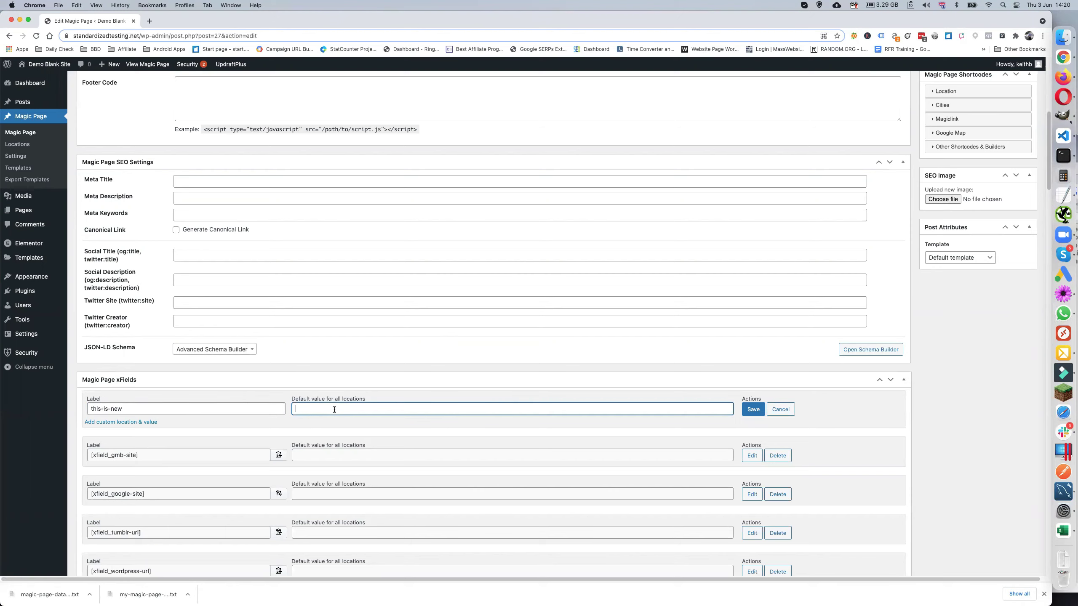
{"action": "type", "text": "test"}
{"action": "left_click", "coordinate": [753, 409]}
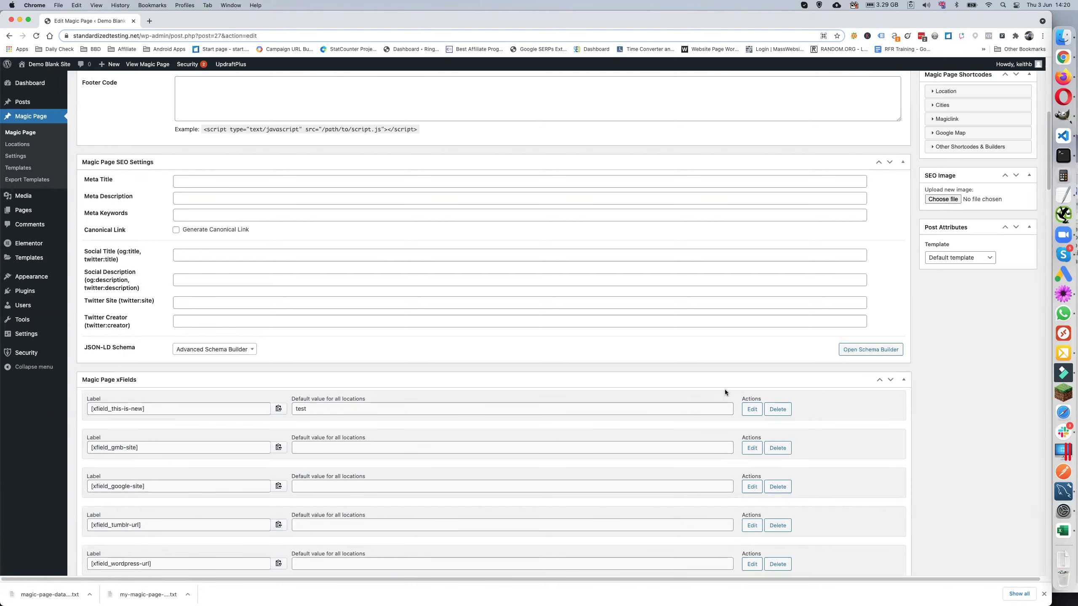
{"action": "scroll", "coordinate": [963, 364], "scroll_direction": "up", "scroll_amount": 8}
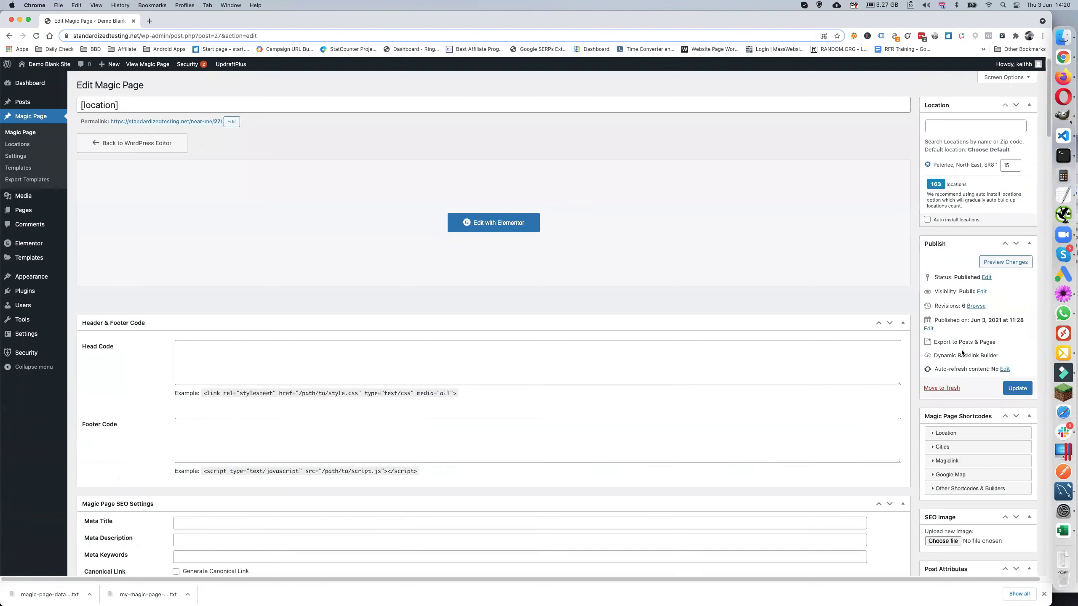
{"action": "left_click", "coordinate": [1013, 388]}
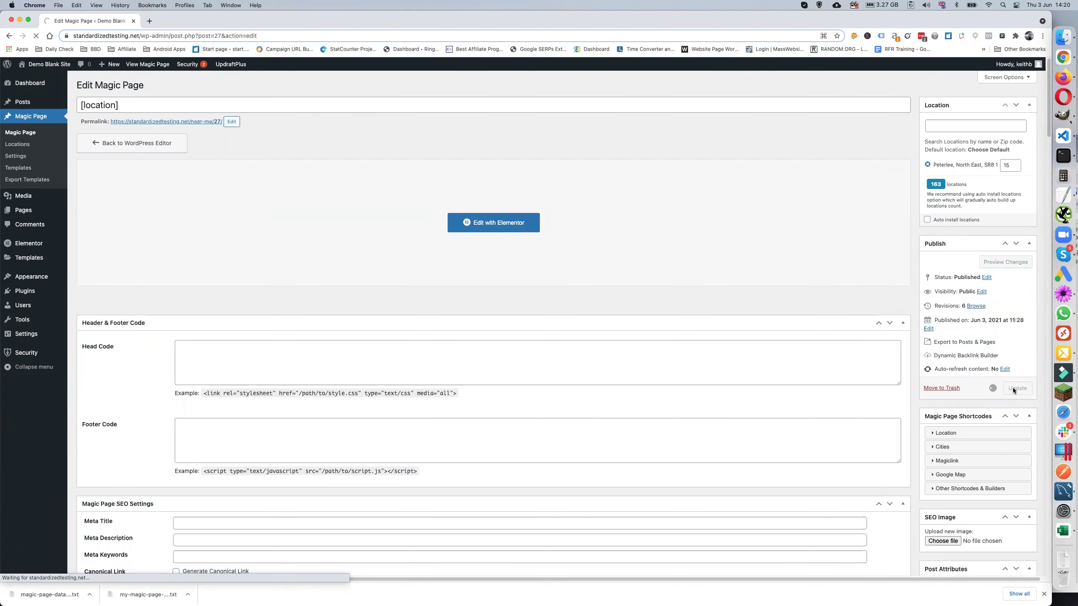
{"action": "scroll", "coordinate": [467, 332], "scroll_direction": "down", "scroll_amount": 12}
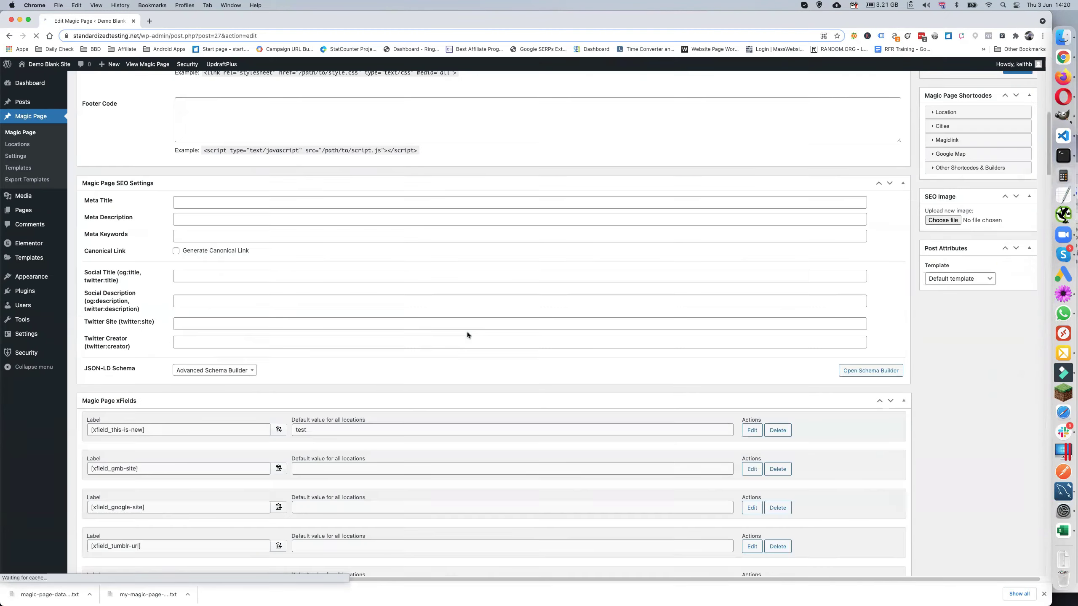
{"action": "scroll", "coordinate": [192, 263], "scroll_direction": "down", "scroll_amount": 1}
{"action": "scroll", "coordinate": [192, 267], "scroll_direction": "down", "scroll_amount": 15}
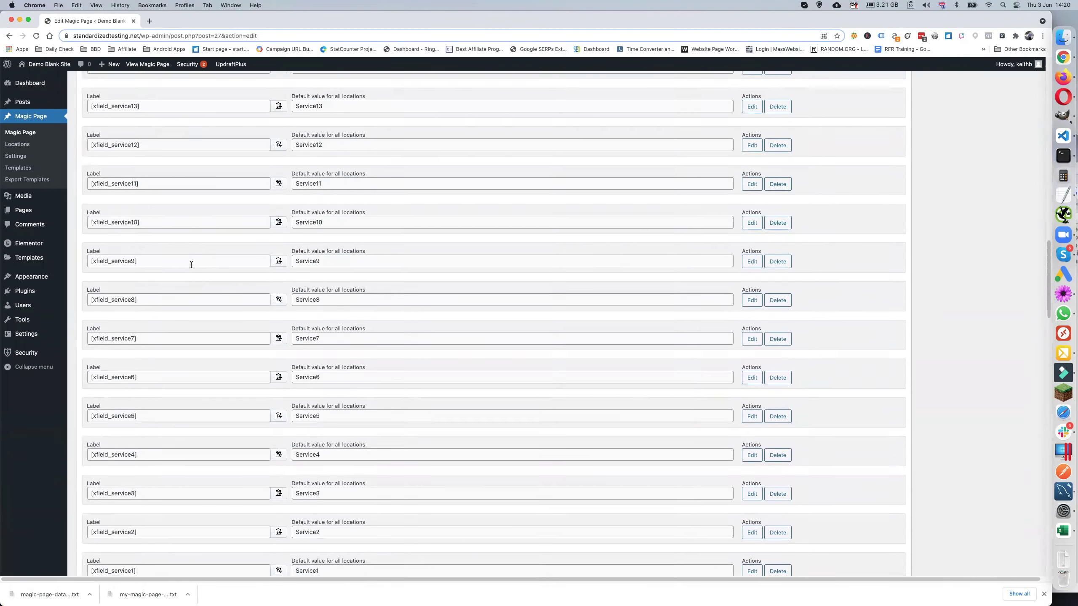
{"action": "scroll", "coordinate": [191, 266], "scroll_direction": "down", "scroll_amount": 10}
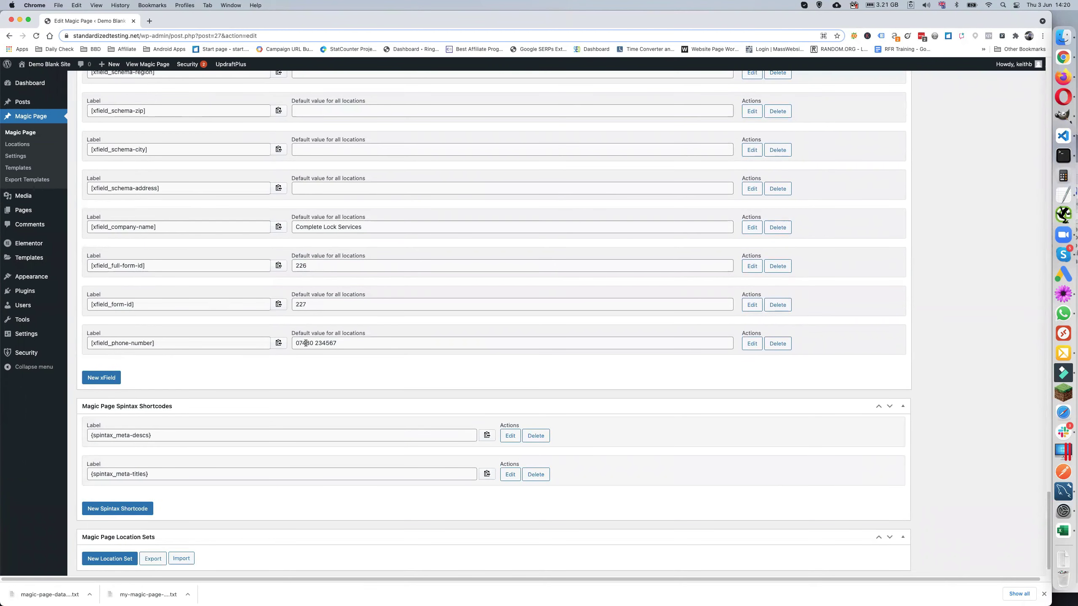
{"action": "scroll", "coordinate": [305, 342], "scroll_direction": "up", "scroll_amount": 10}
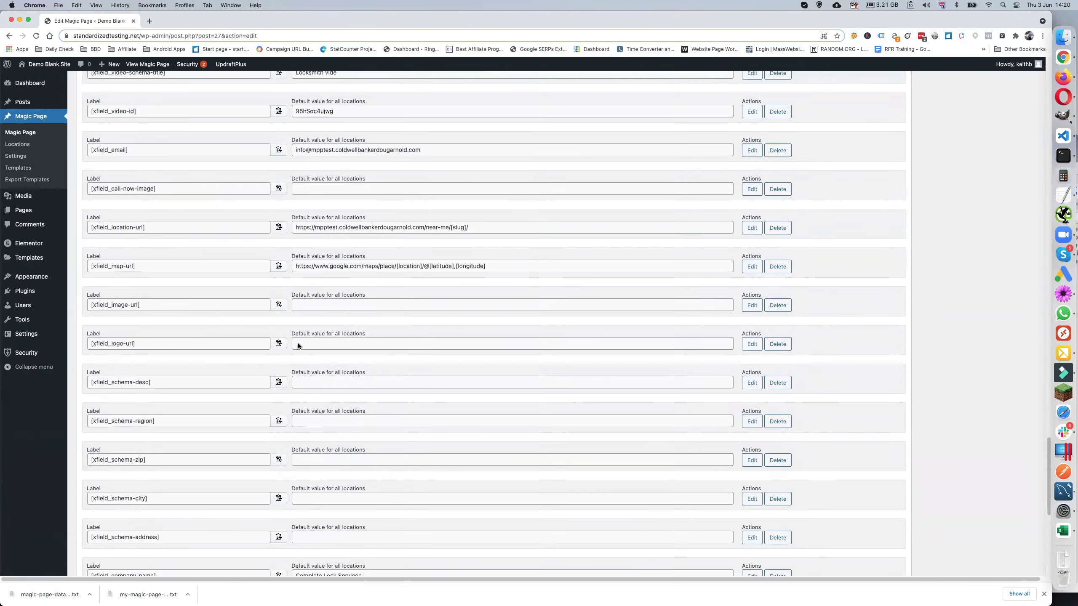
{"action": "scroll", "coordinate": [298, 345], "scroll_direction": "up", "scroll_amount": 15}
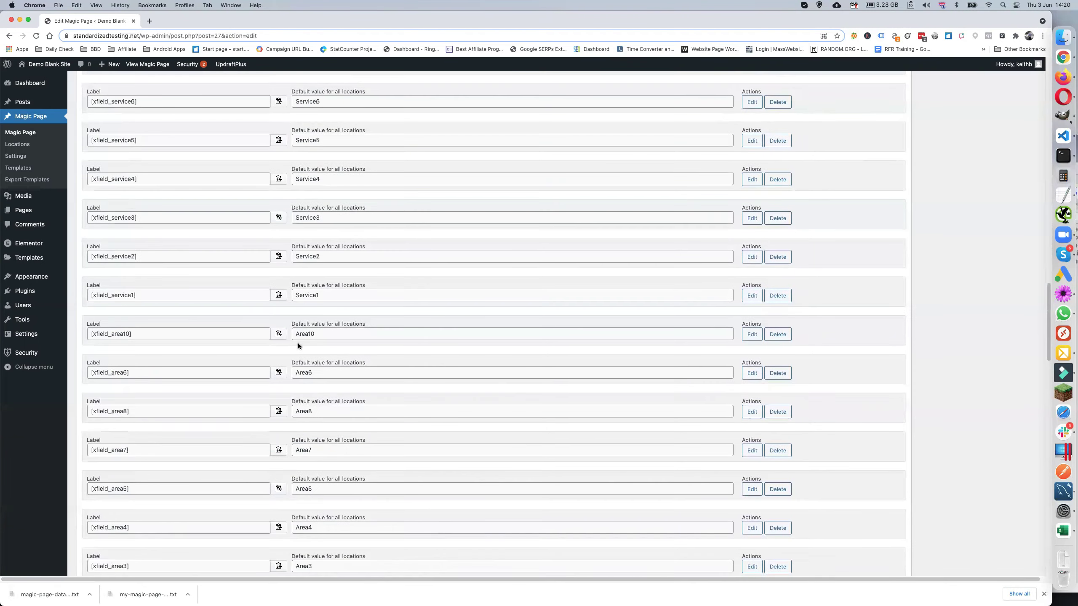
{"action": "scroll", "coordinate": [298, 345], "scroll_direction": "up", "scroll_amount": 12}
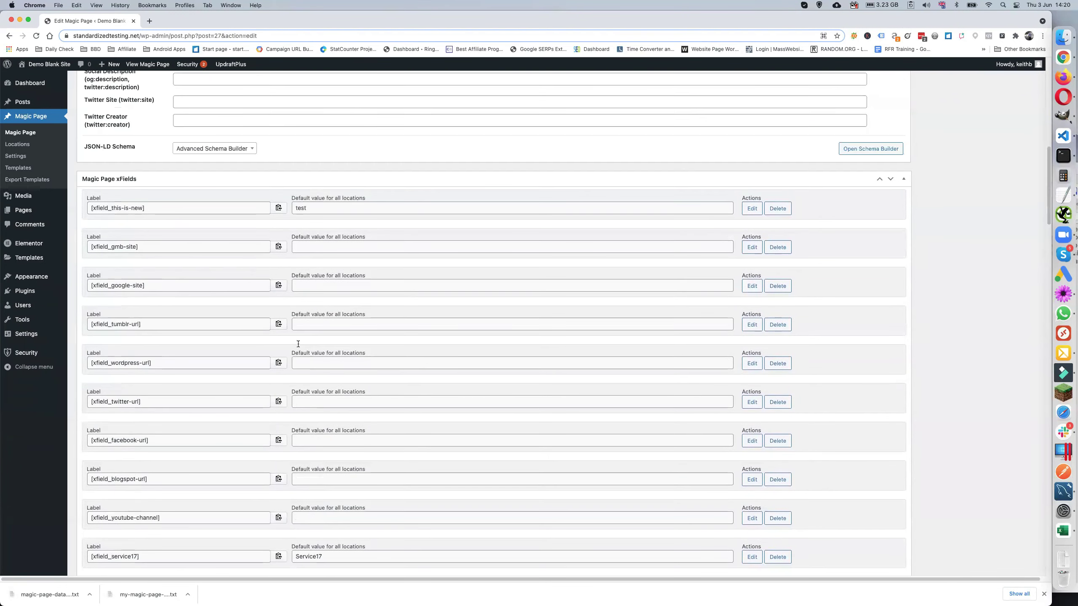
- Delete the imported xFields, from gmb-site through the service and video-schema fields
{"action": "left_click", "coordinate": [779, 248]}
{"action": "left_click", "coordinate": [781, 248]}
{"action": "left_click", "coordinate": [781, 248]}
{"action": "left_click", "coordinate": [781, 248]}
{"action": "left_click", "coordinate": [781, 248]}
{"action": "left_click", "coordinate": [781, 248]}
{"action": "left_click", "coordinate": [780, 248]}
{"action": "left_click", "coordinate": [781, 248]}
{"action": "left_click", "coordinate": [781, 248]}
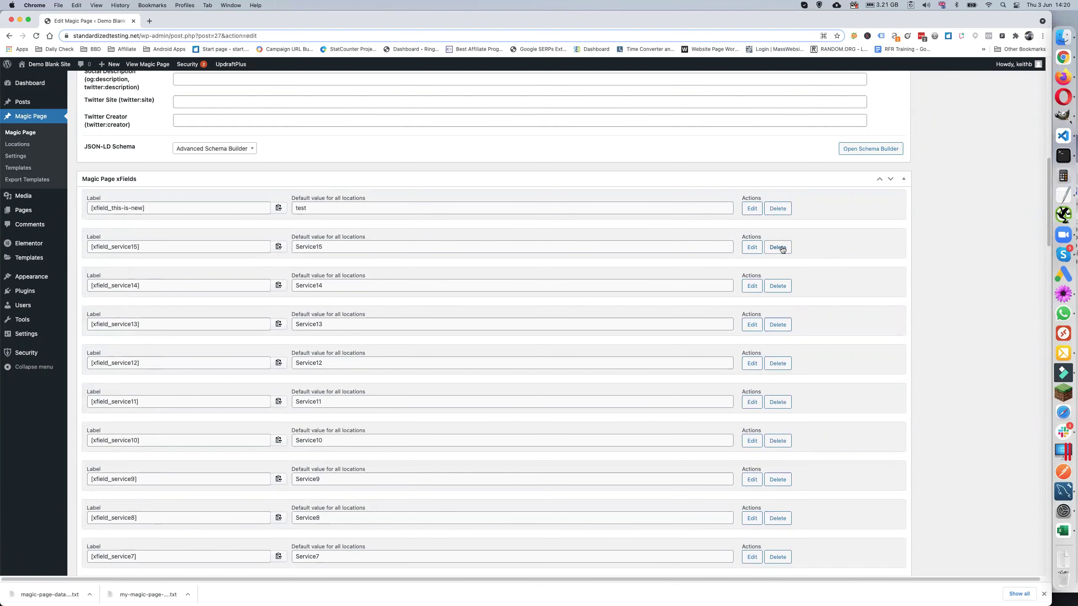
{"action": "left_click", "coordinate": [781, 248]}
{"action": "left_click", "coordinate": [781, 248]}
{"action": "left_click", "coordinate": [781, 248]}
{"action": "left_click", "coordinate": [780, 248]}
{"action": "left_click", "coordinate": [781, 248]}
{"action": "left_click", "coordinate": [780, 248]}
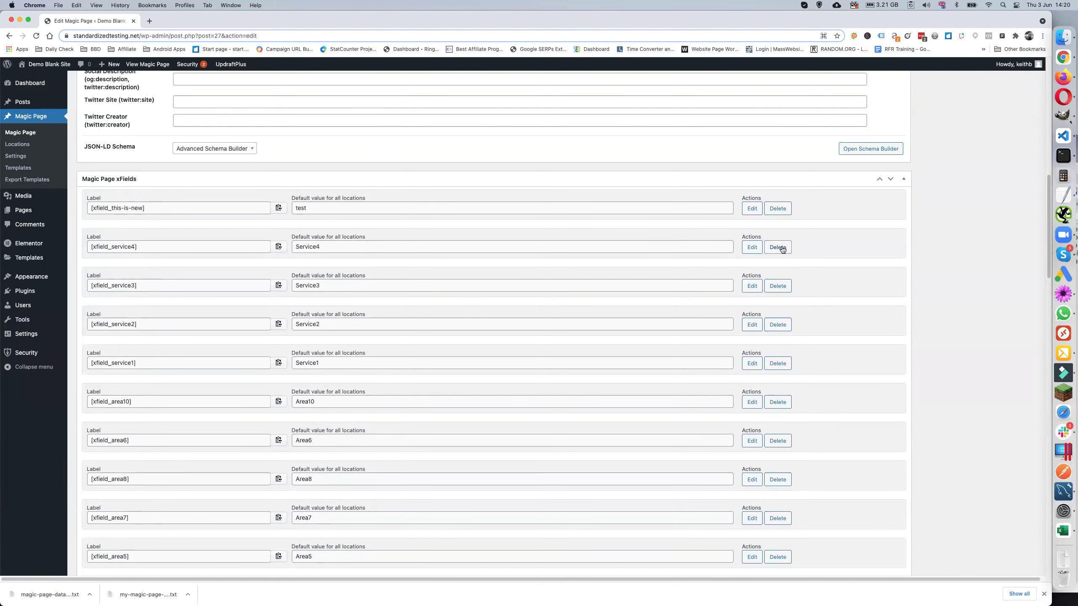
{"action": "left_click", "coordinate": [781, 248]}
{"action": "left_click", "coordinate": [781, 248]}
{"action": "left_click", "coordinate": [781, 248]}
{"action": "left_click", "coordinate": [781, 248]}
{"action": "left_click", "coordinate": [780, 248]}
{"action": "left_click", "coordinate": [781, 248]}
{"action": "left_click", "coordinate": [781, 248]}
{"action": "left_click", "coordinate": [781, 248]}
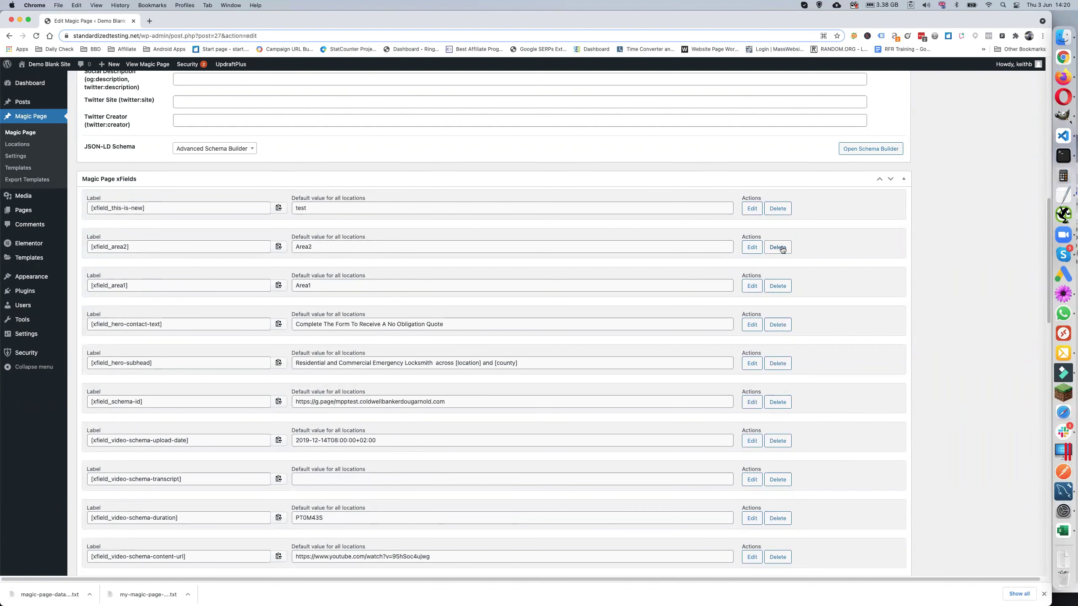
{"action": "left_click", "coordinate": [781, 248]}
{"action": "left_click", "coordinate": [781, 248]}
{"action": "left_click", "coordinate": [781, 248]}
{"action": "left_click", "coordinate": [781, 248]}
{"action": "left_click", "coordinate": [780, 248]}
{"action": "left_click", "coordinate": [781, 247]}
{"action": "left_click", "coordinate": [781, 248]}
{"action": "left_click", "coordinate": [781, 247]}
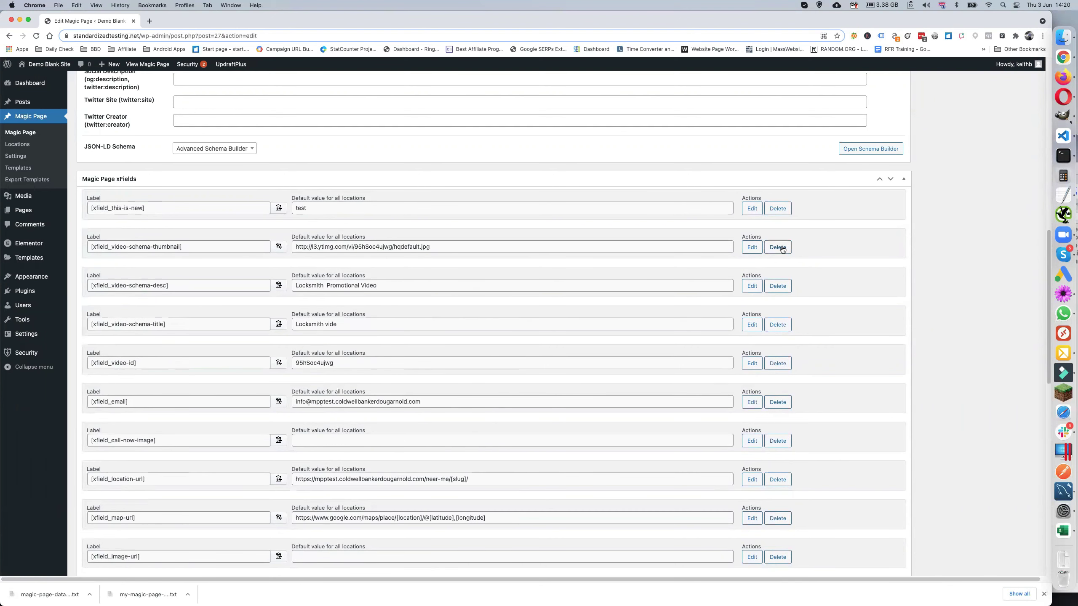
{"action": "left_click", "coordinate": [781, 248]}
{"action": "left_click", "coordinate": [781, 248]}
{"action": "left_click", "coordinate": [777, 247]}
{"action": "left_click", "coordinate": [777, 247]}
{"action": "left_click", "coordinate": [778, 247]}
{"action": "left_click", "coordinate": [777, 248]}
{"action": "left_click", "coordinate": [777, 248]}
{"action": "left_click", "coordinate": [778, 248]}
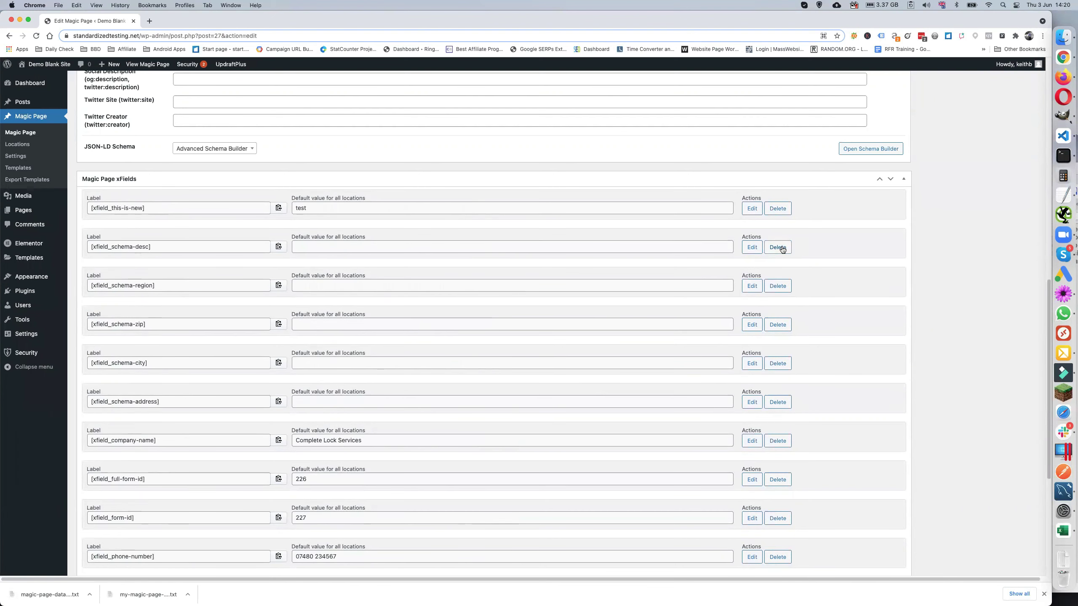
{"action": "left_click", "coordinate": [778, 247]}
{"action": "left_click", "coordinate": [777, 247]}
{"action": "left_click", "coordinate": [781, 248]}
{"action": "left_click", "coordinate": [781, 248]}
{"action": "left_click", "coordinate": [781, 248]}
{"action": "left_click", "coordinate": [781, 248]}
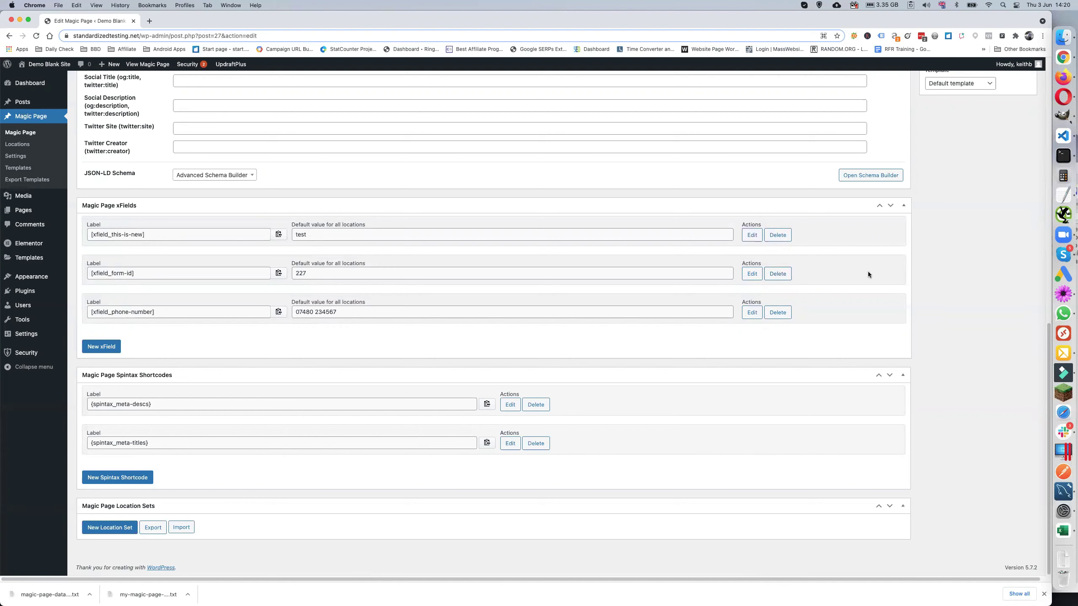
- Delete the form-id xField and update the Magic Page
{"action": "left_click", "coordinate": [789, 279]}
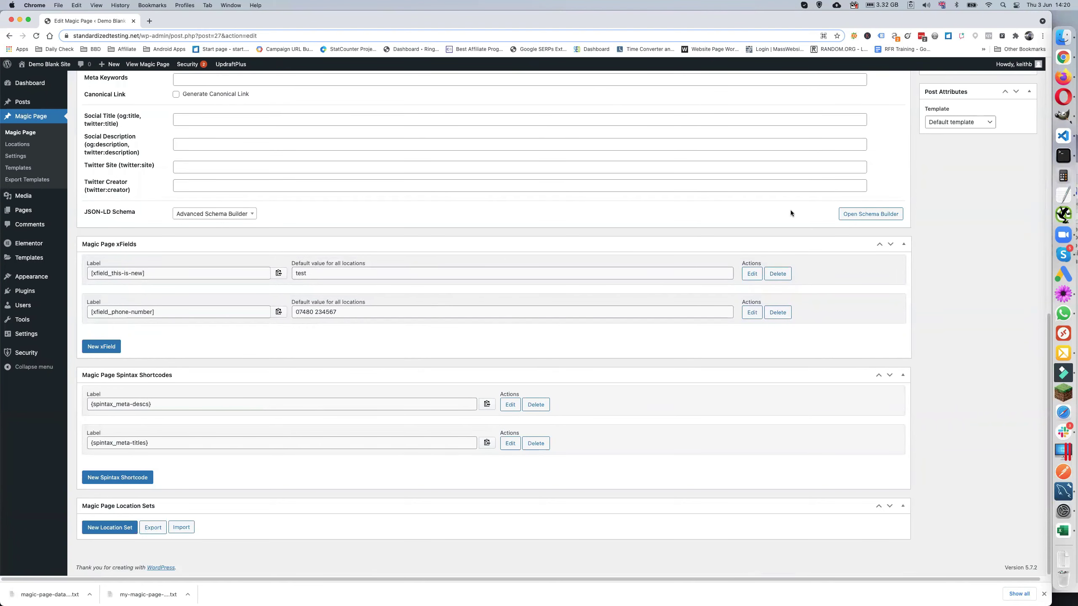
{"action": "scroll", "coordinate": [931, 215], "scroll_direction": "up", "scroll_amount": 6}
{"action": "left_click", "coordinate": [1015, 149]}
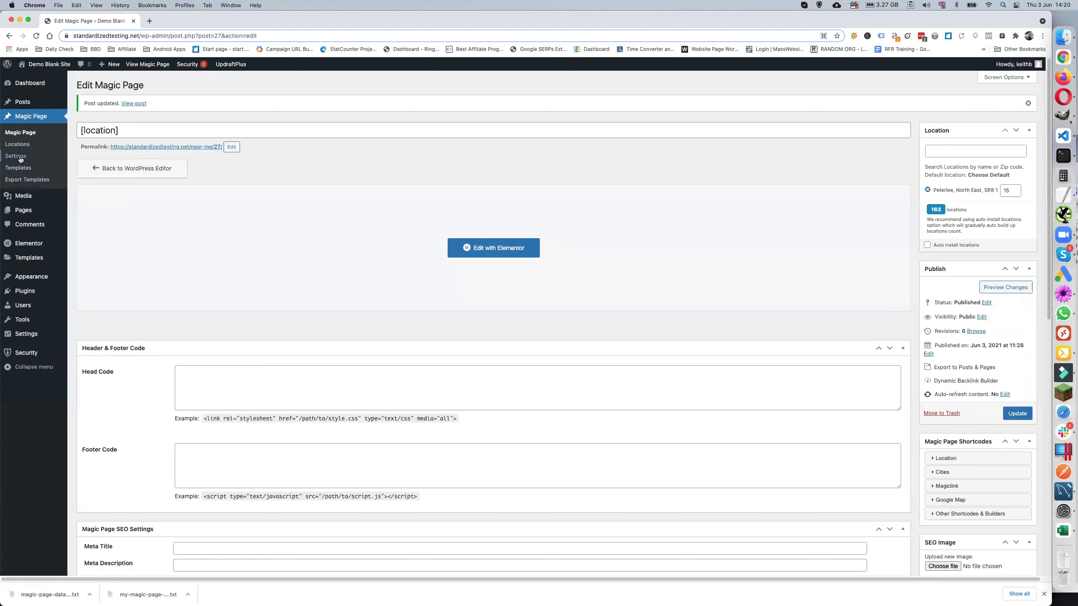
- Import xFields and Spintax shortcodes from magic-page-data-2021-06-03.txt using MERGE
{"action": "left_click", "coordinate": [19, 157]}
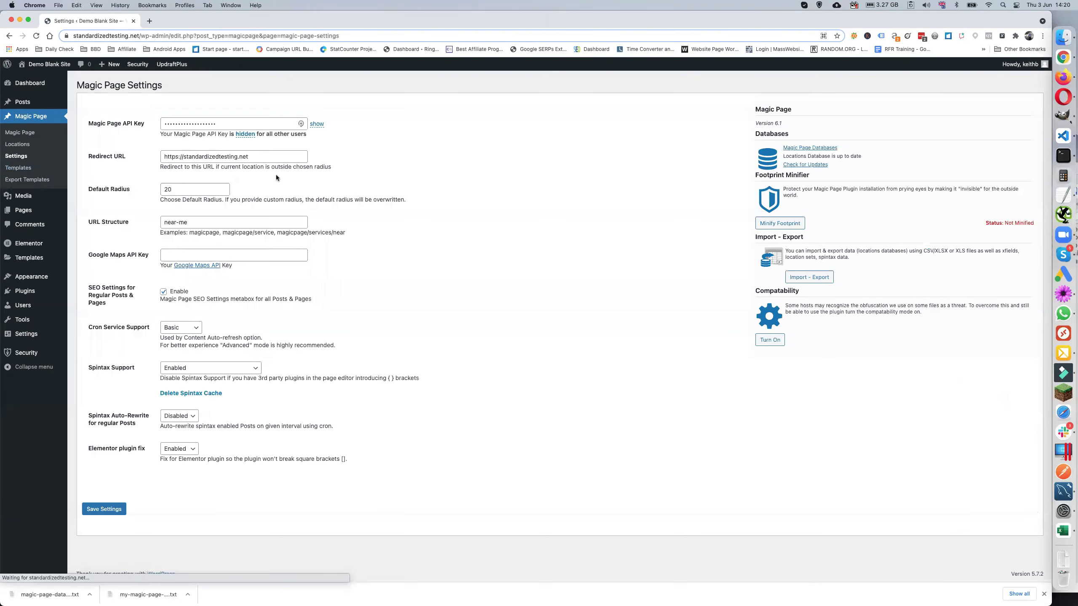
{"action": "left_click", "coordinate": [812, 279]}
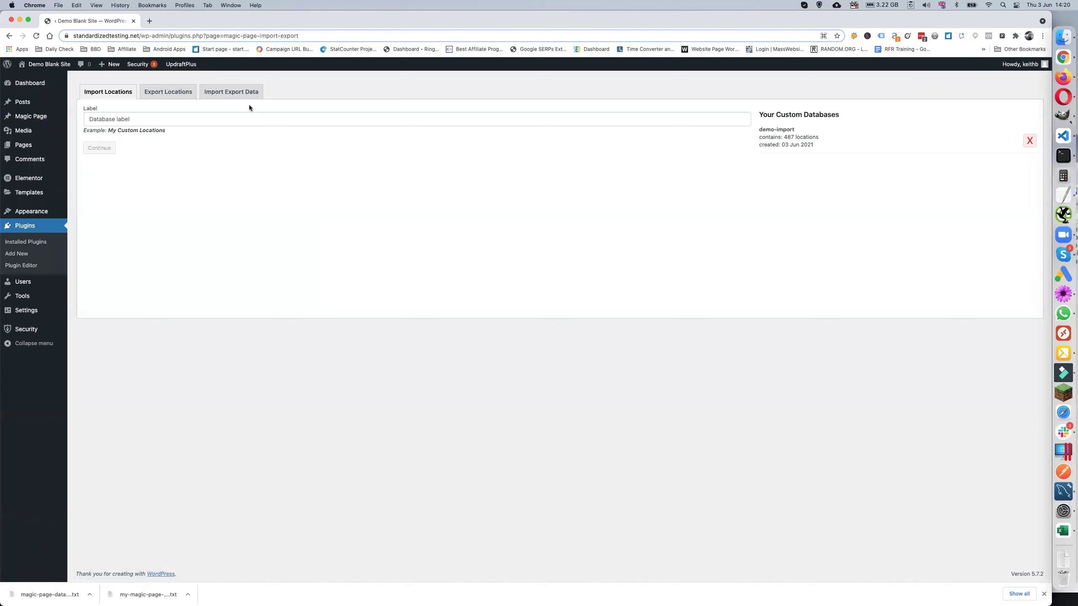
{"action": "left_click", "coordinate": [240, 92]}
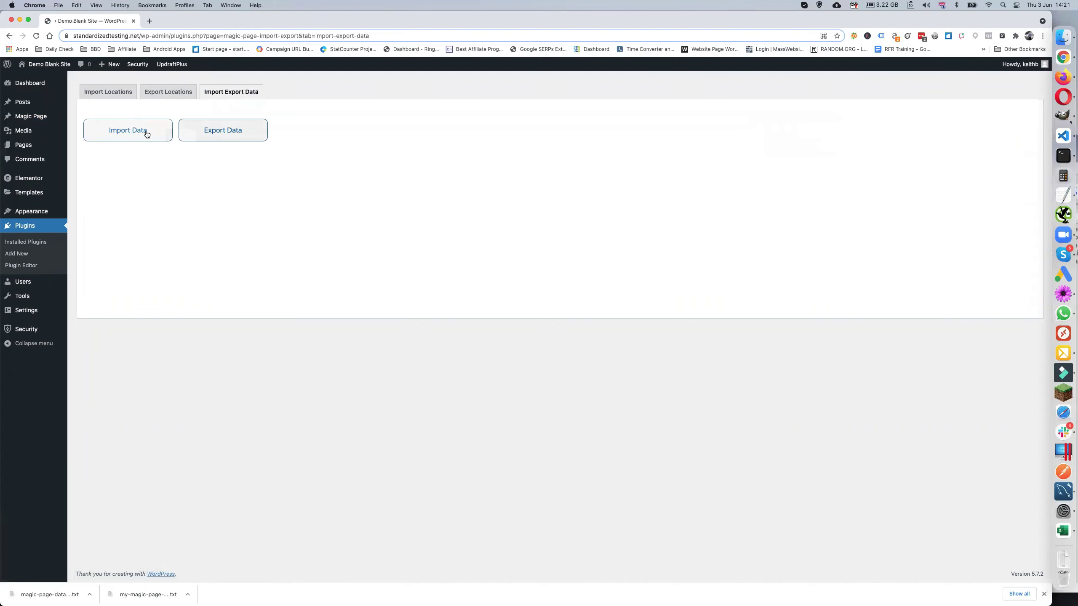
{"action": "left_click", "coordinate": [129, 132]}
{"action": "left_click", "coordinate": [93, 170]}
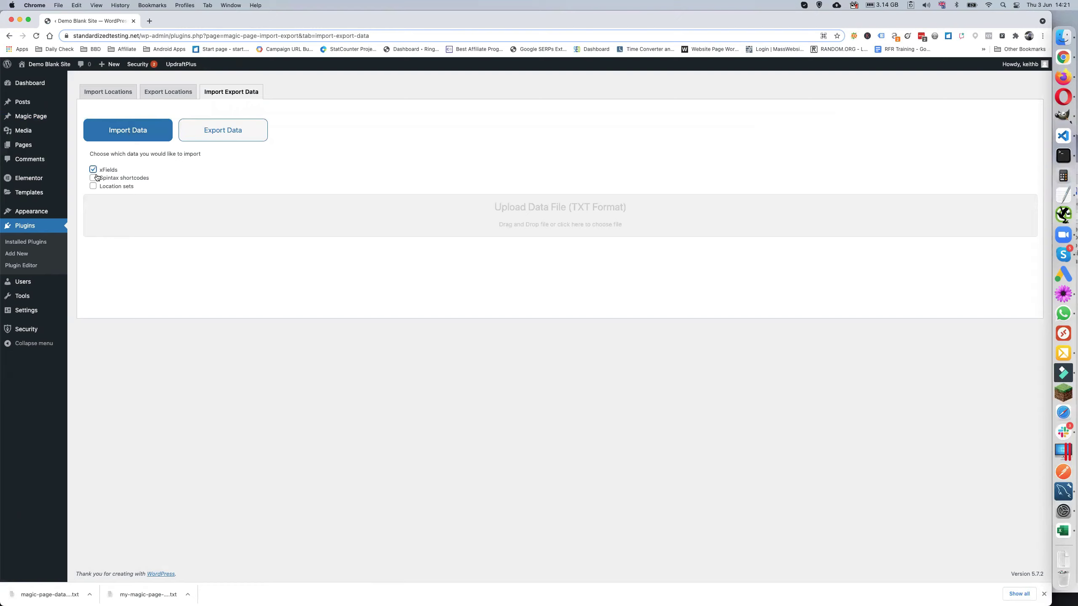
{"action": "left_click", "coordinate": [93, 178]}
{"action": "left_click_drag", "start_coordinate": [49, 594], "coordinate": [531, 220]}
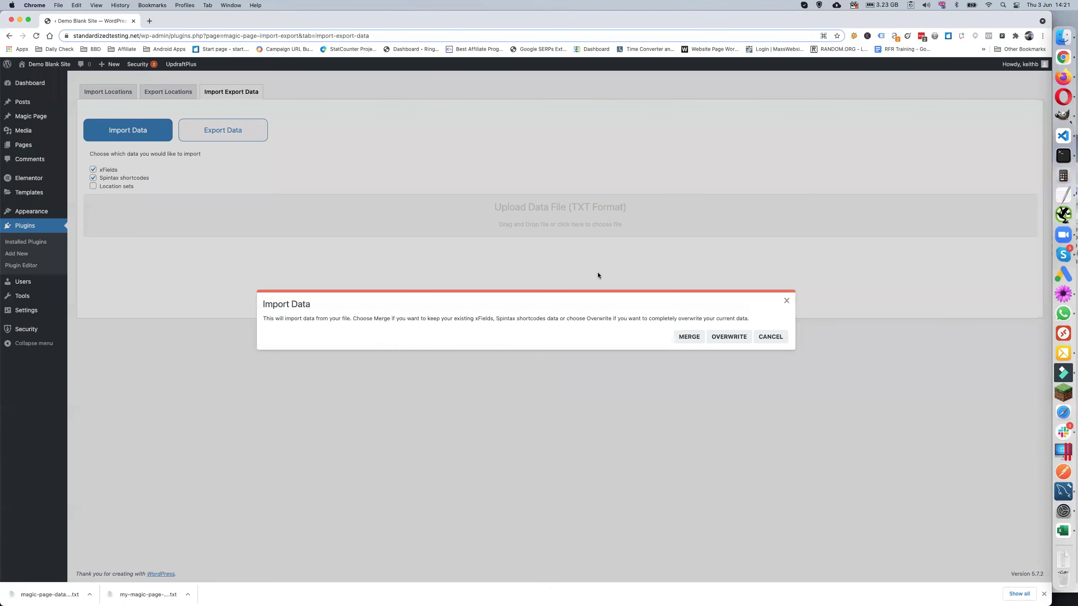
{"action": "left_click", "coordinate": [689, 337]}
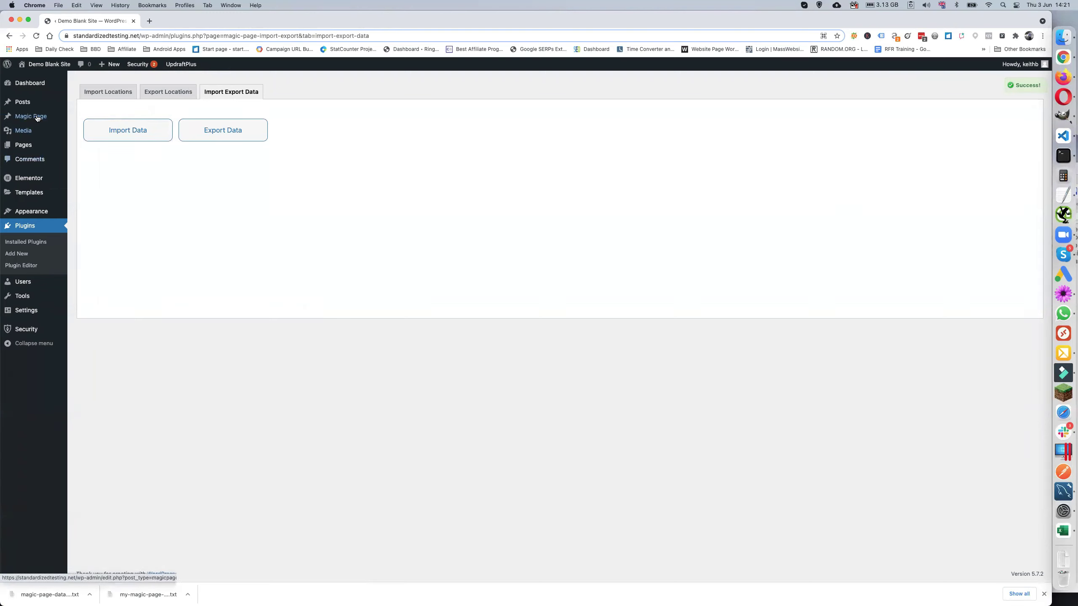
- Open the Magic Page for editing from the Magic Pages list
{"action": "mouse_move", "coordinate": [37, 118]}
{"action": "left_click", "coordinate": [78, 119]}
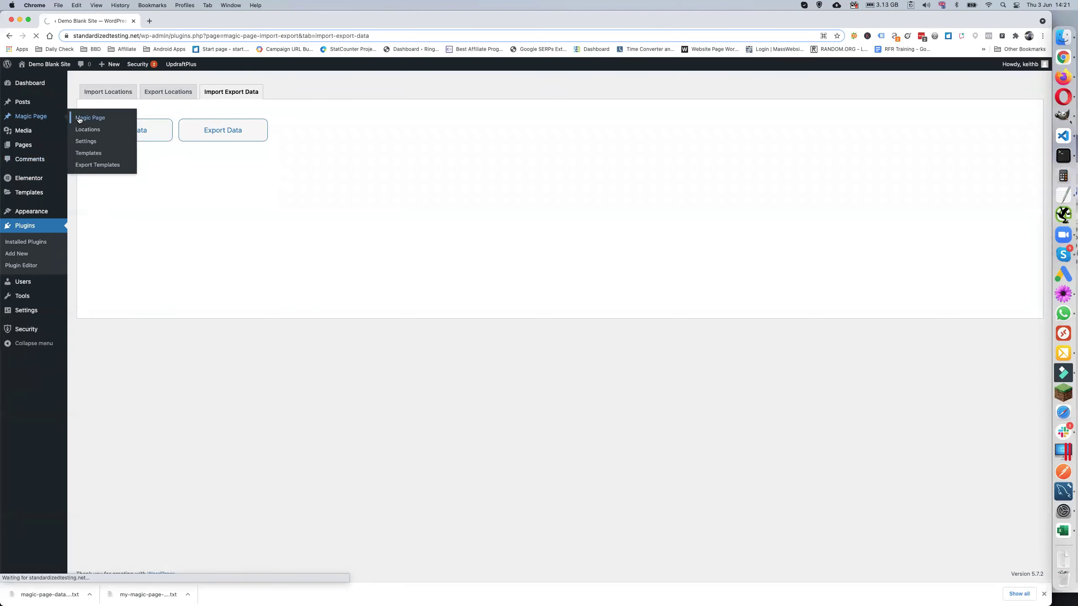
{"action": "left_click", "coordinate": [99, 157]}
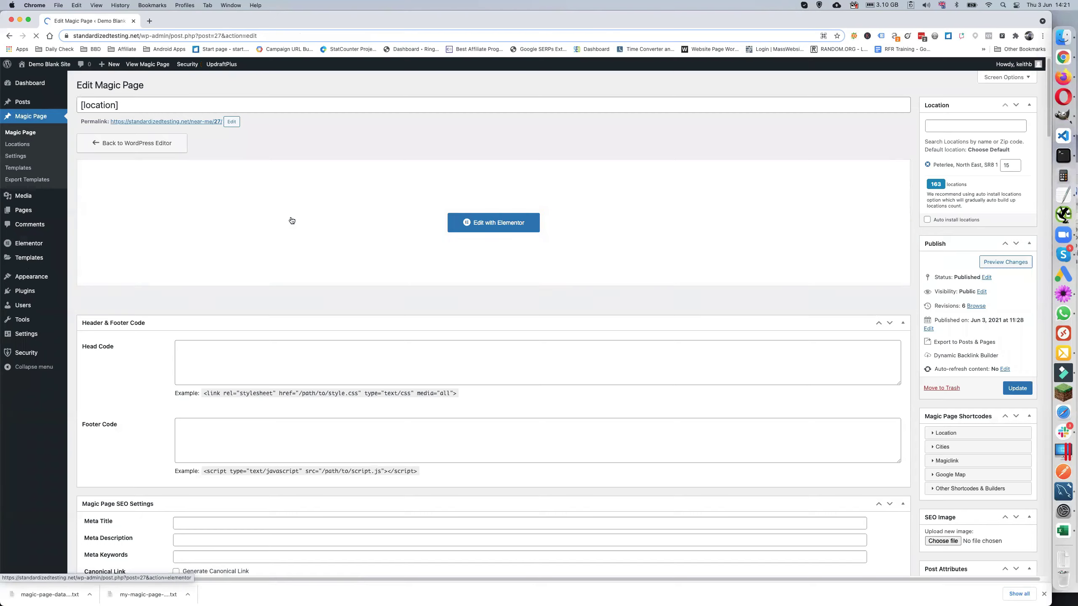
- Check the xFields box, including the phone-number value, to confirm this-is-new sits beside the merged fields
{"action": "scroll", "coordinate": [291, 218], "scroll_direction": "down", "scroll_amount": 15}
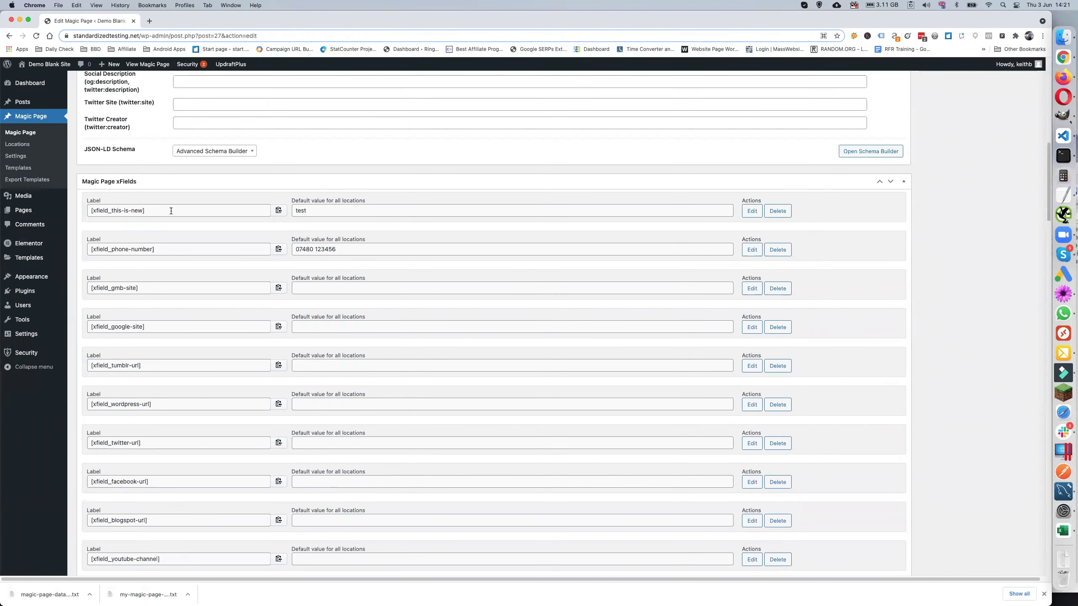
{"action": "scroll", "coordinate": [346, 218], "scroll_direction": "down", "scroll_amount": 1}
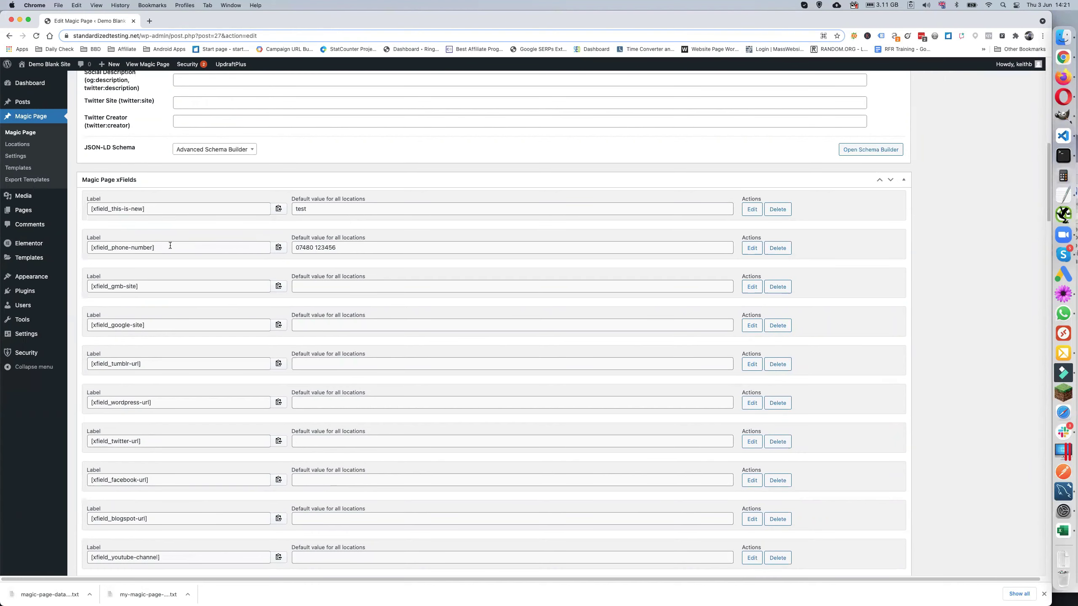
{"action": "triple_click", "coordinate": [322, 247]}
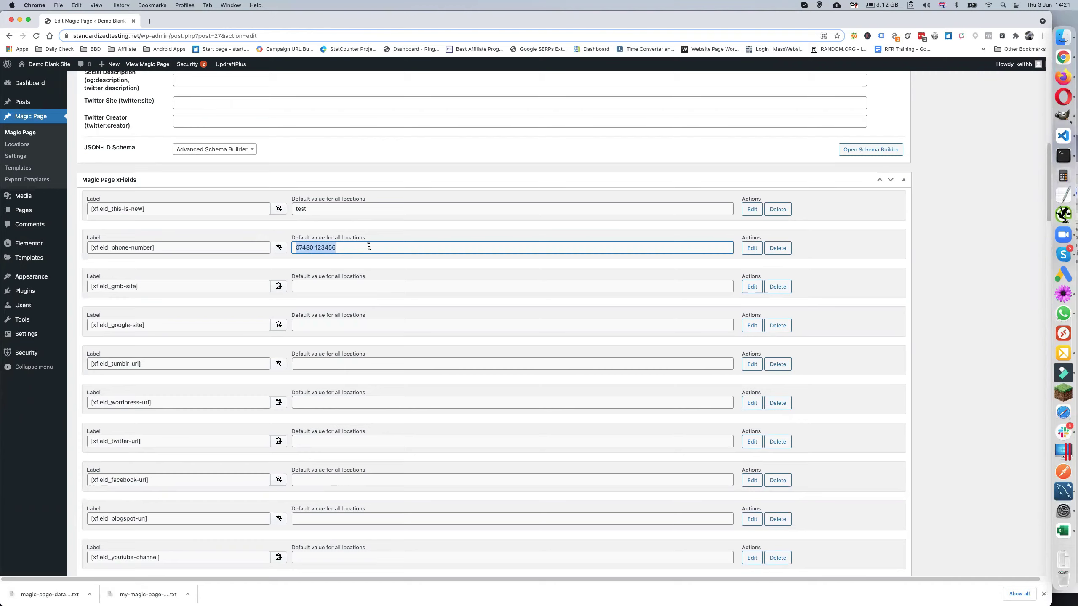
{"action": "scroll", "coordinate": [368, 246], "scroll_direction": "down", "scroll_amount": 10}
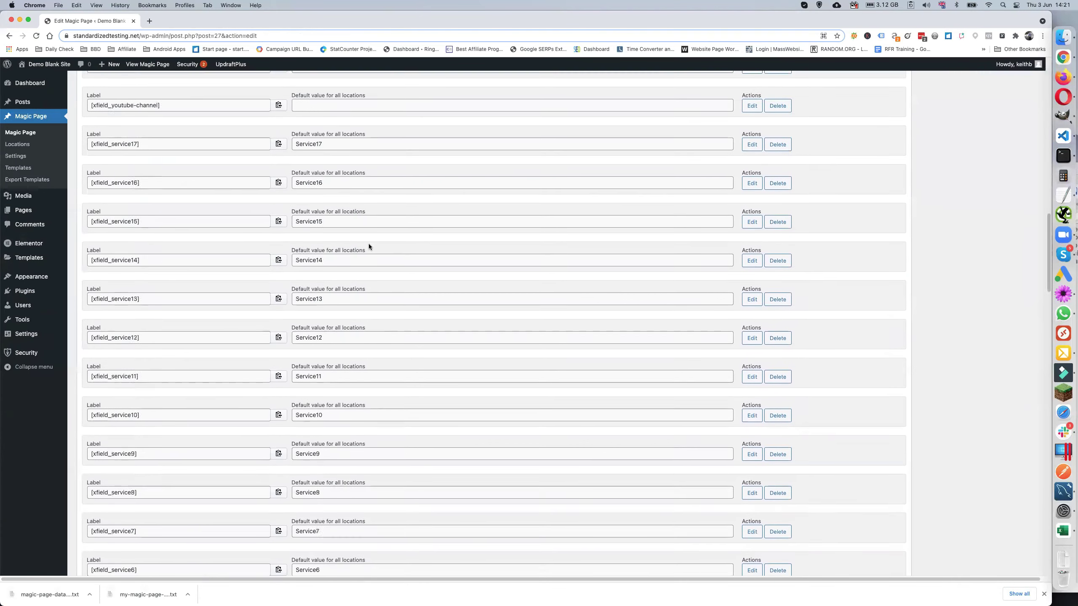
{"action": "scroll", "coordinate": [369, 245], "scroll_direction": "down", "scroll_amount": 20}
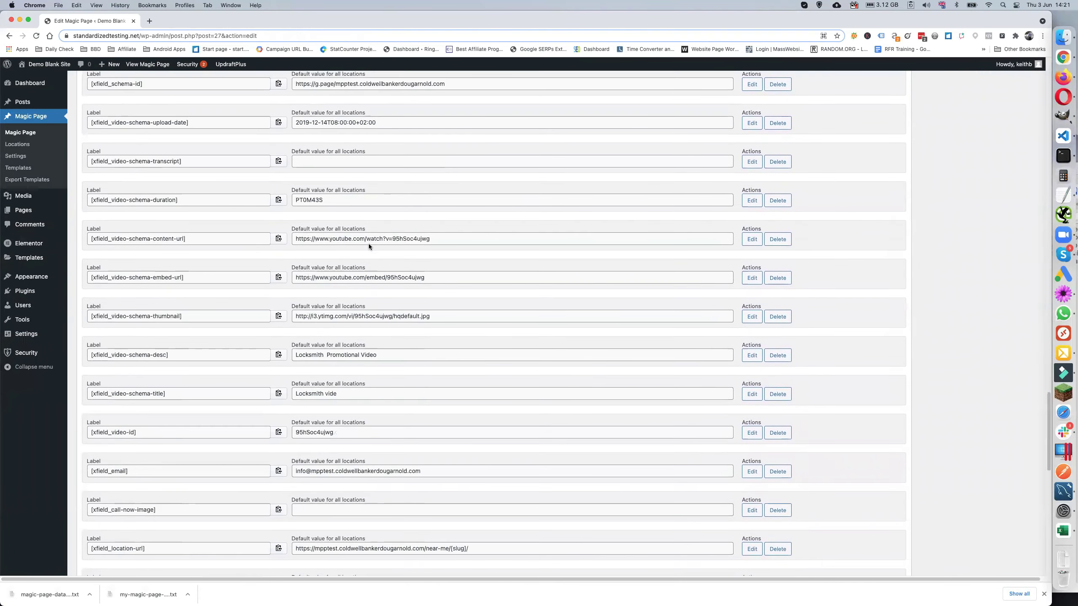
{"action": "scroll", "coordinate": [369, 245], "scroll_direction": "down", "scroll_amount": 10}
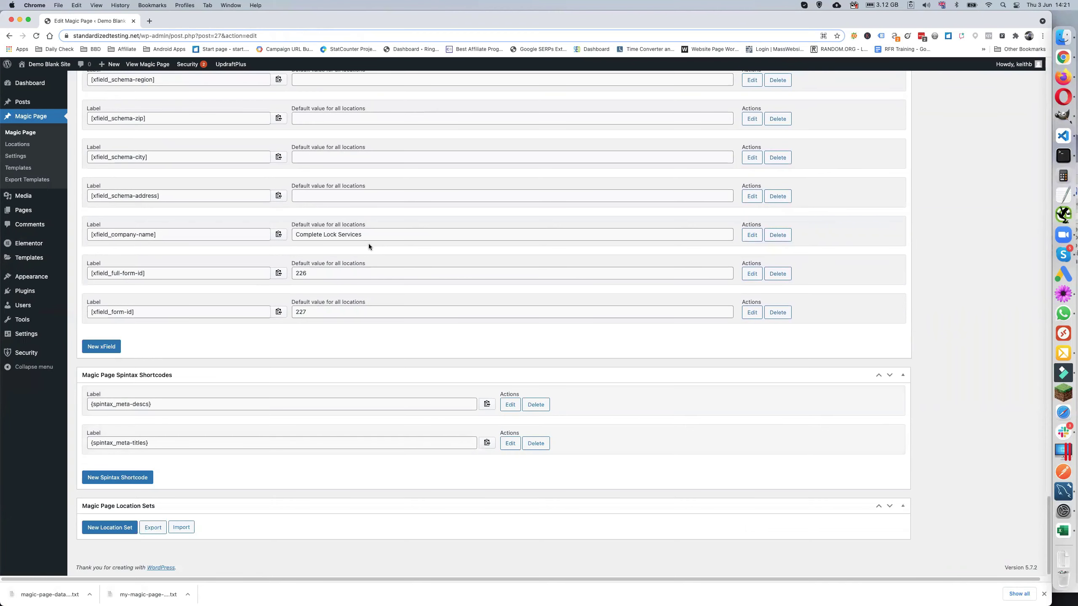
{"action": "scroll", "coordinate": [369, 246], "scroll_direction": "up", "scroll_amount": 10}
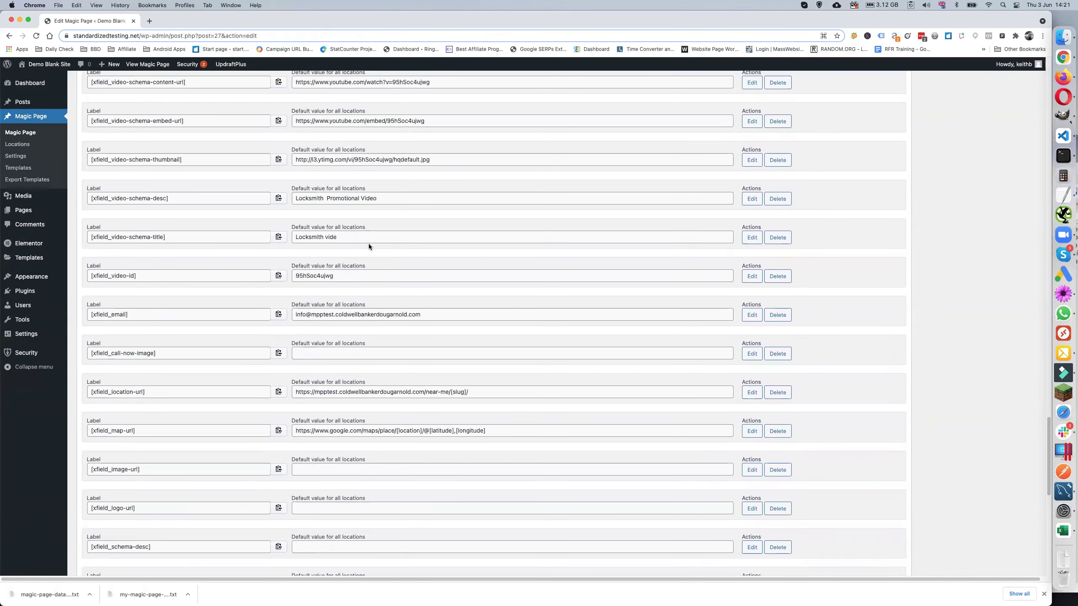
{"action": "scroll", "coordinate": [369, 244], "scroll_direction": "up", "scroll_amount": 10}
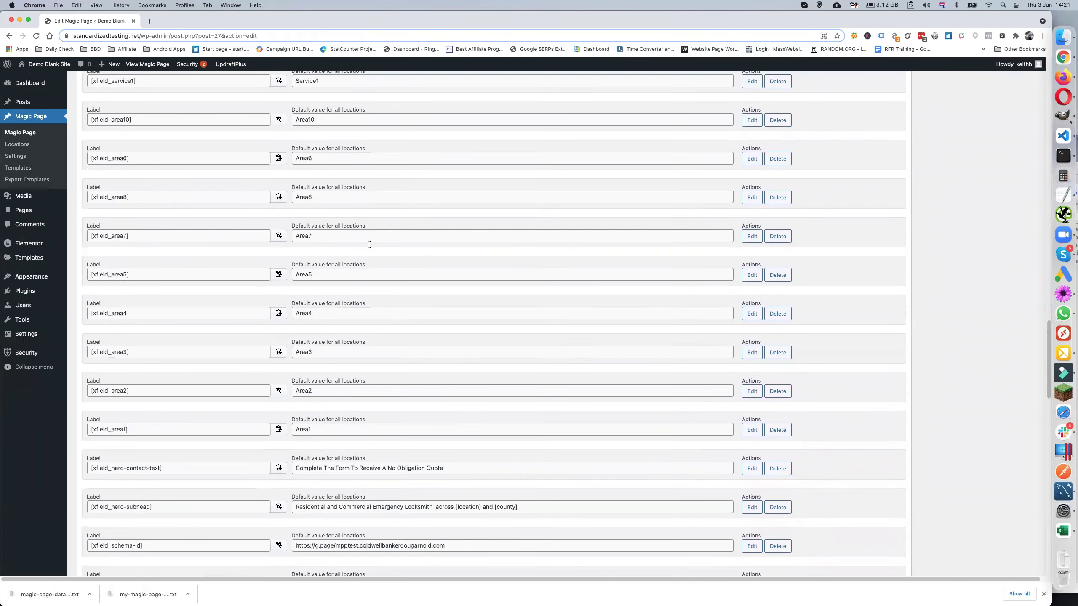
{"action": "scroll", "coordinate": [369, 246], "scroll_direction": "down", "scroll_amount": 15}
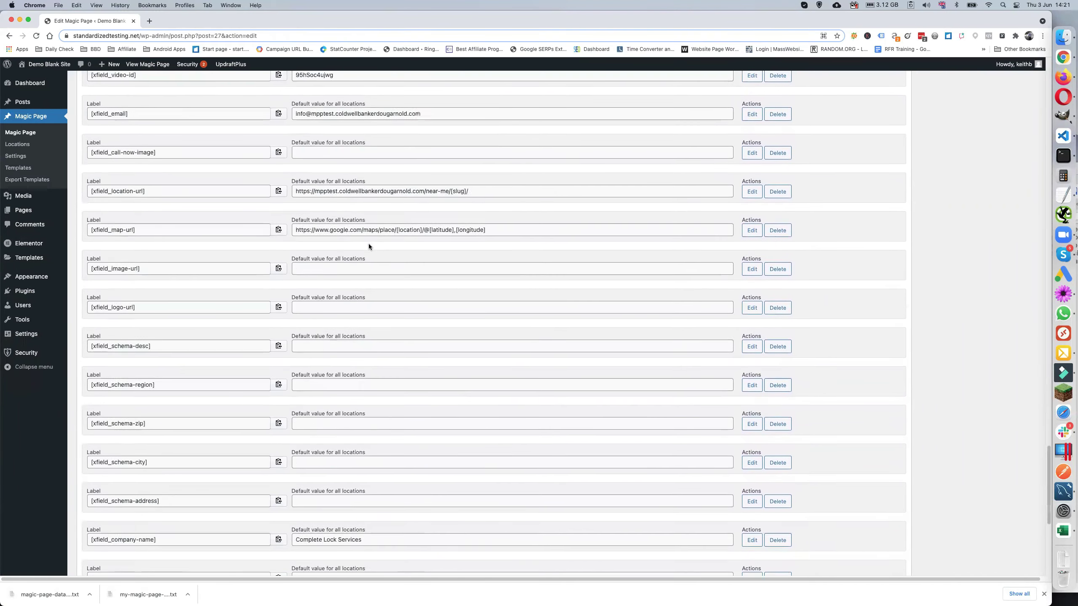
{"action": "scroll", "coordinate": [261, 413], "scroll_direction": "up", "scroll_amount": 15}
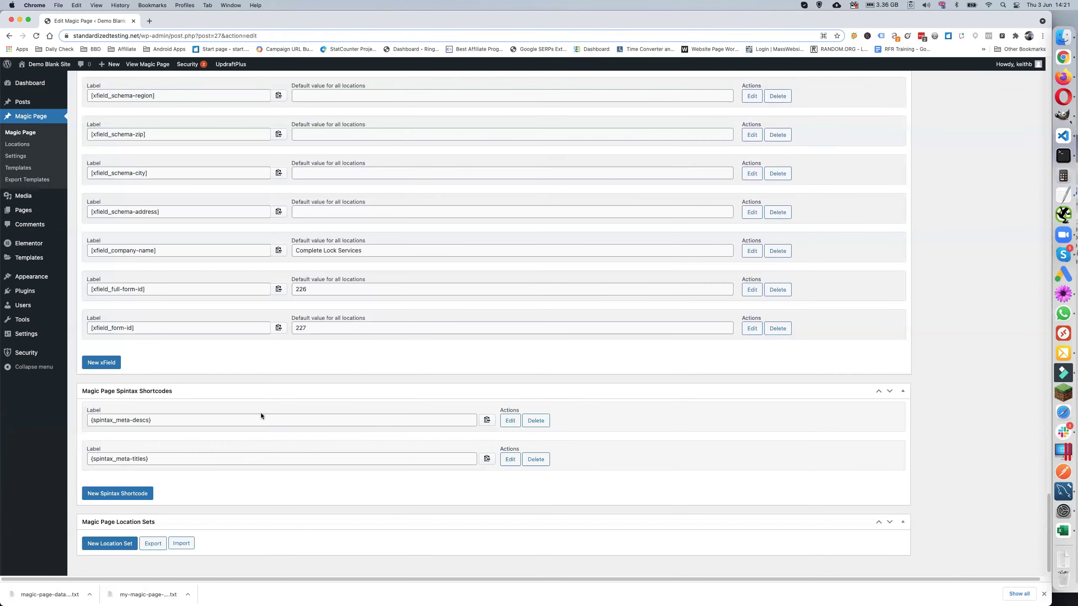
{"action": "scroll", "coordinate": [261, 412], "scroll_direction": "up", "scroll_amount": 15}
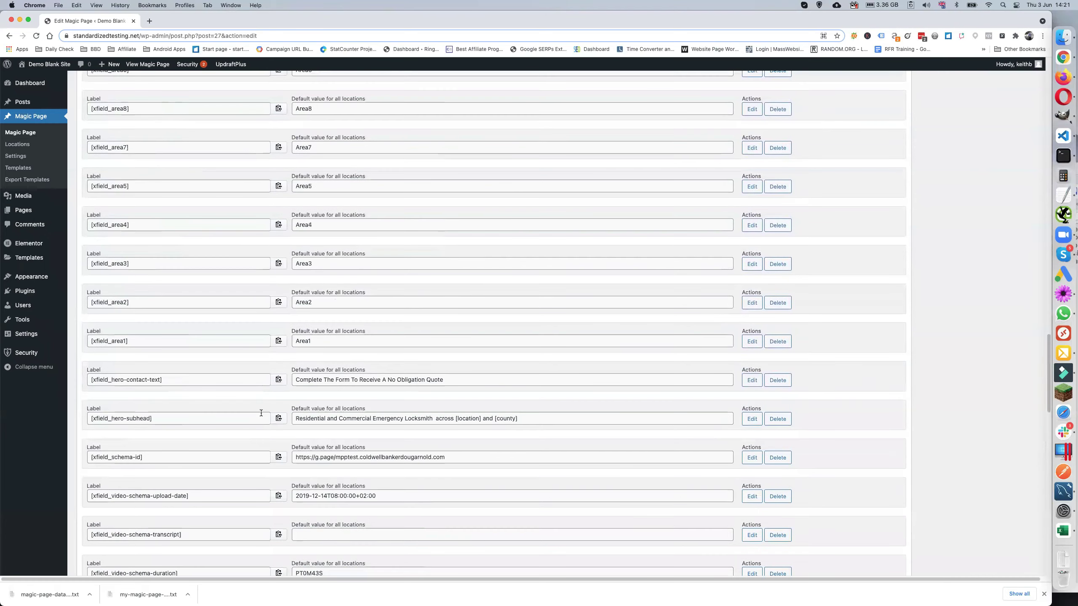
{"action": "scroll", "coordinate": [261, 412], "scroll_direction": "up", "scroll_amount": 10}
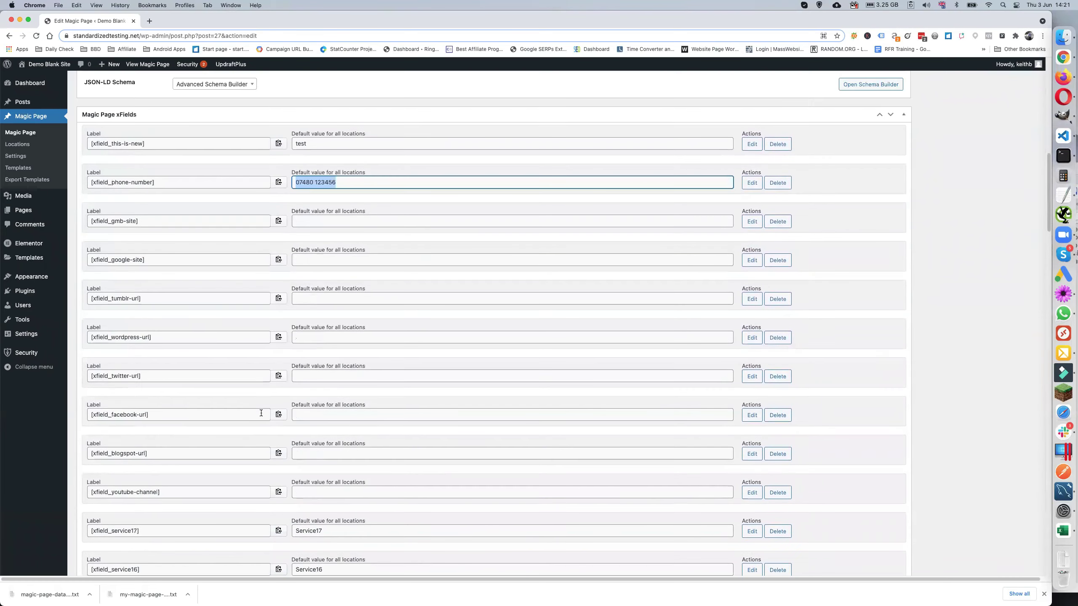